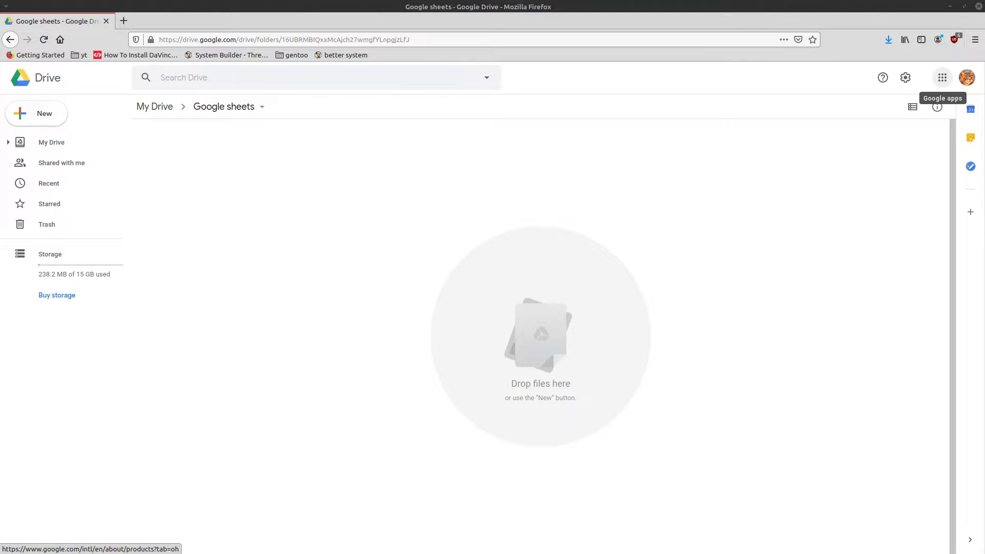
{"action": "left_click", "coordinate": [942, 77]}
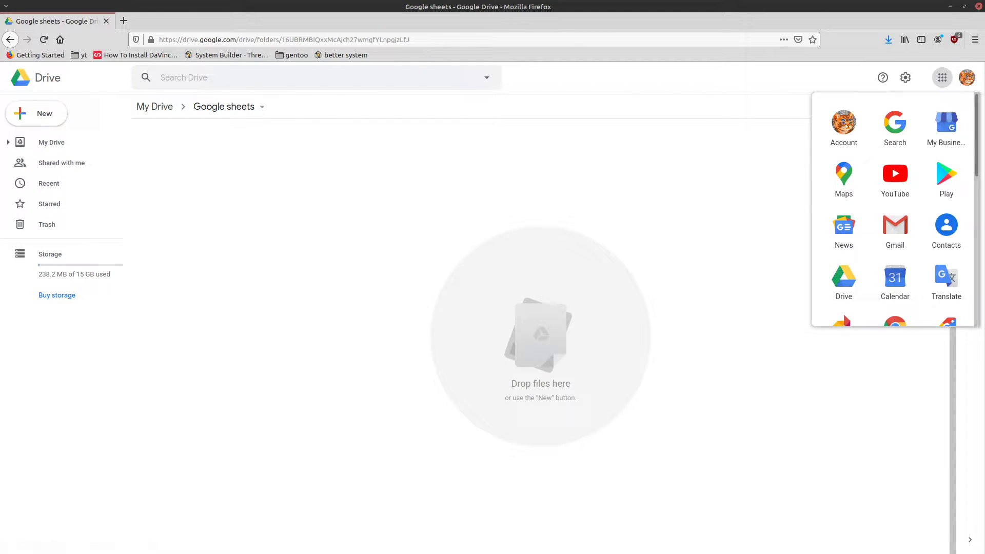
{"action": "key", "text": "Escape"}
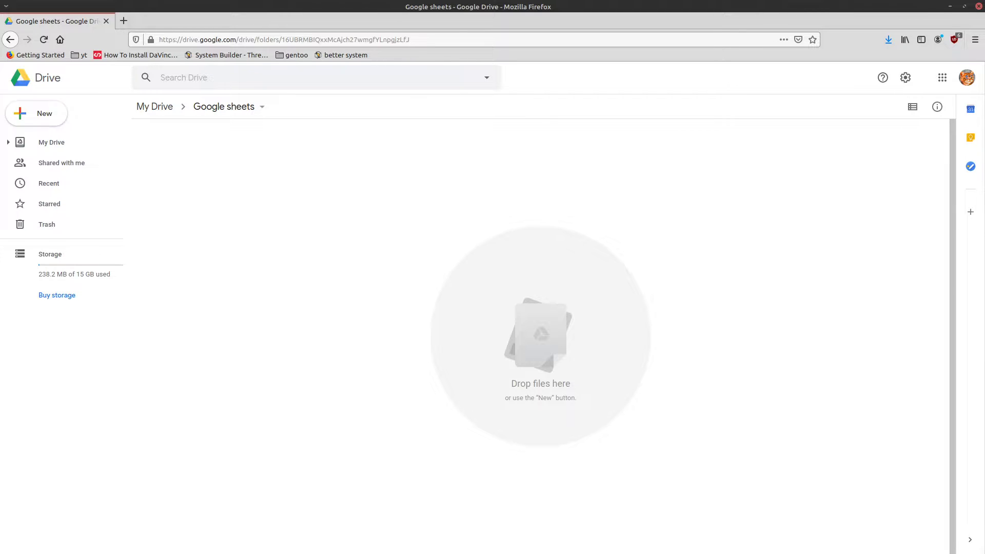
{"action": "right_click", "coordinate": [361, 205]}
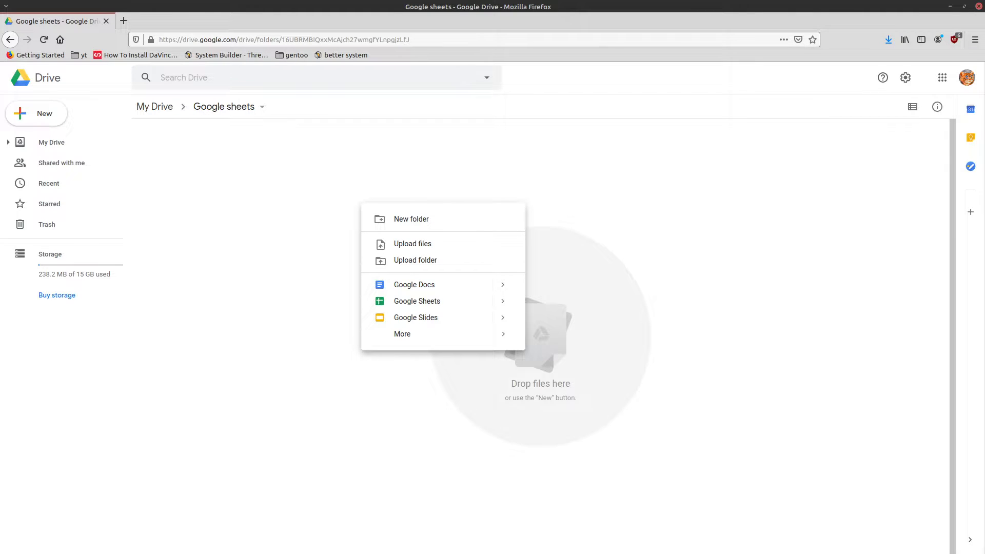
{"action": "key", "text": "Escape"}
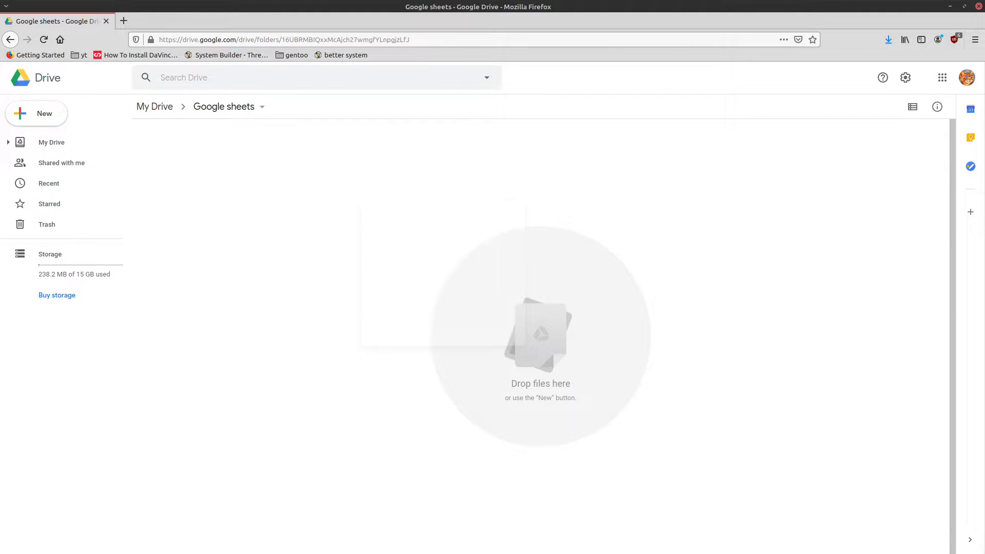
Create a blank Google Sheets spreadsheet in the Google sheets folder.
{"action": "right_click", "coordinate": [435, 241]}
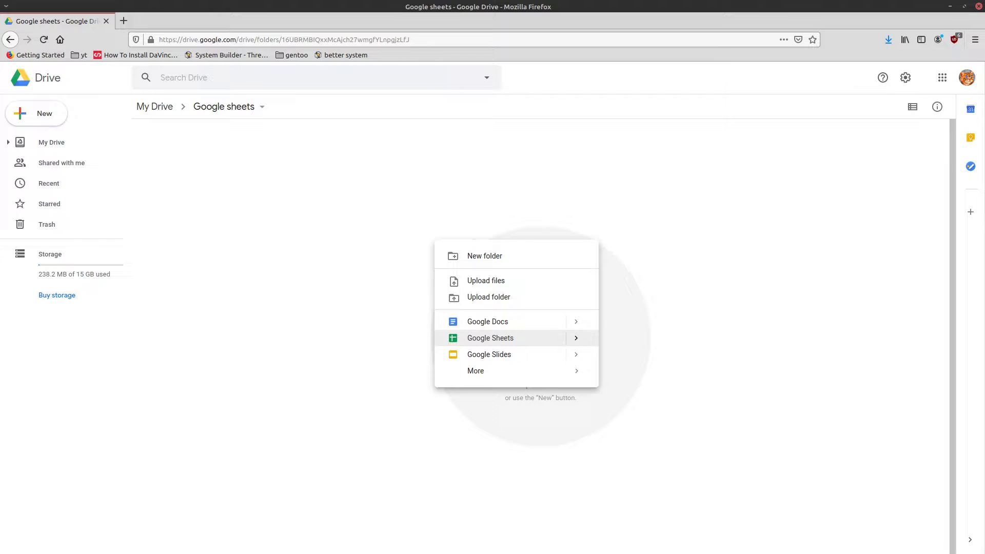
{"action": "mouse_move", "coordinate": [576, 338]}
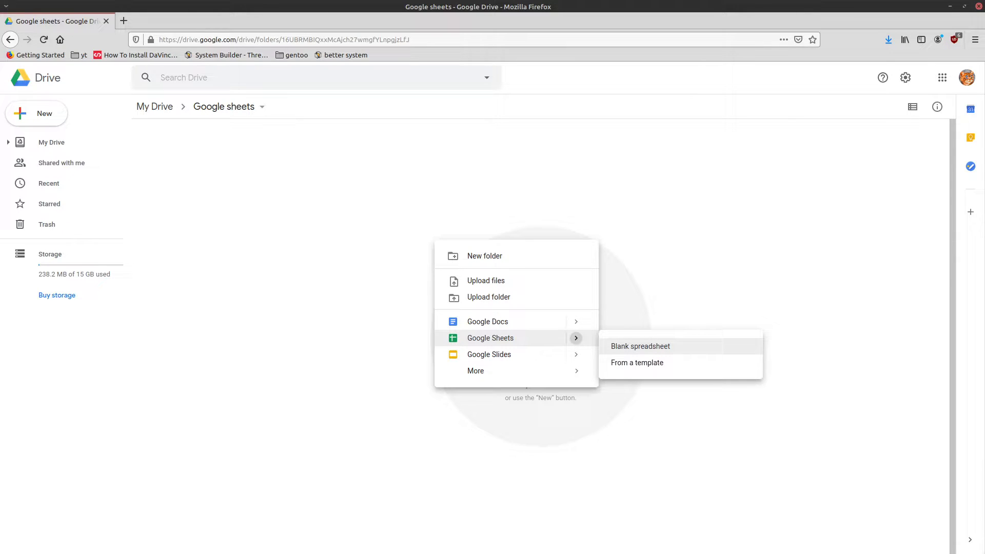
{"action": "left_click", "coordinate": [640, 346]}
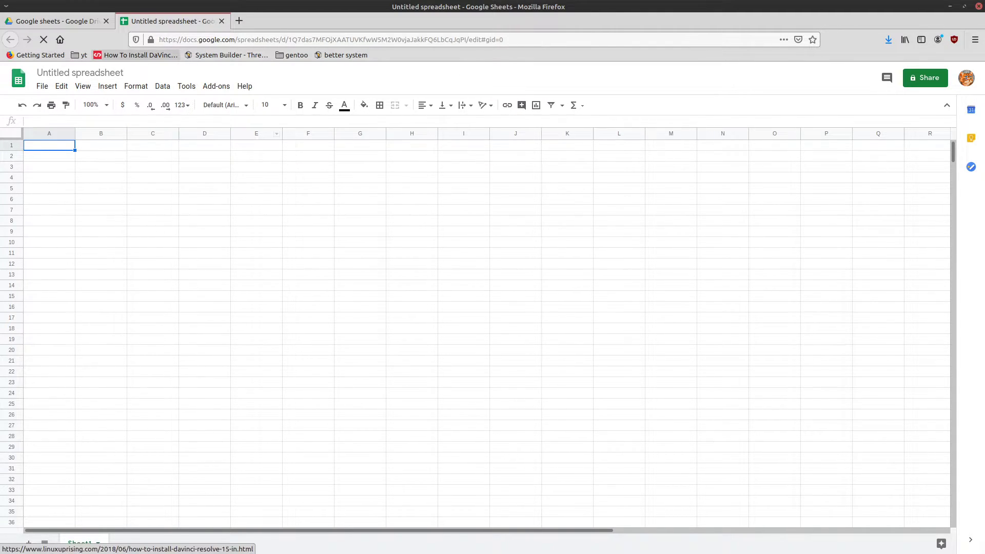
Rename the new spreadsheet as "Survey Data" and close it to return to the Drive folder.
{"action": "left_click", "coordinate": [77, 75]}
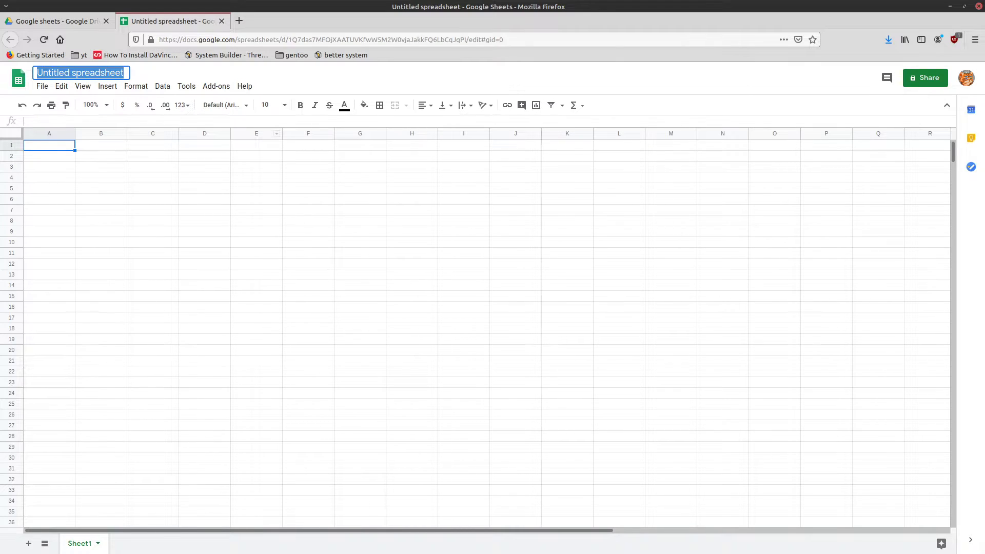
{"action": "type", "text": "Survey Data"}
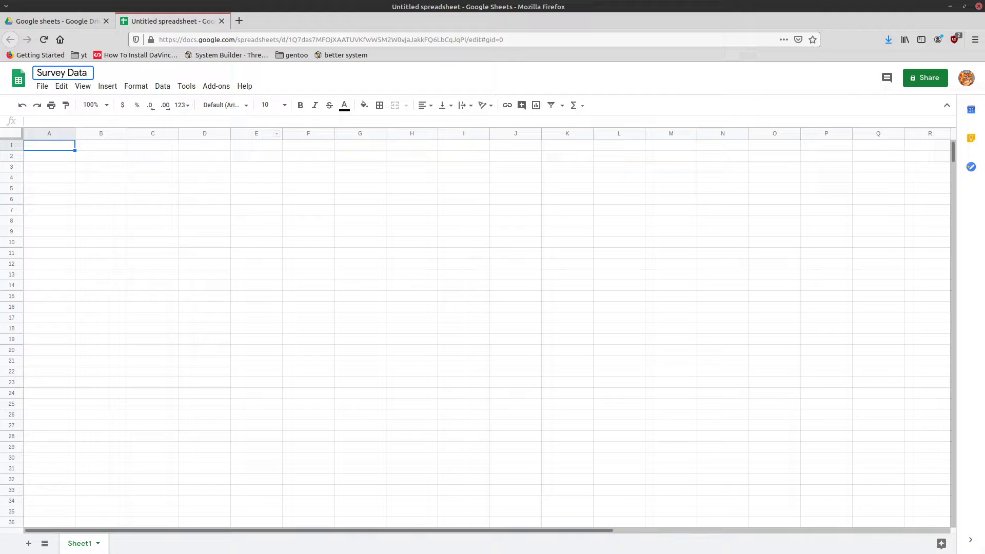
{"action": "key", "text": "Return"}
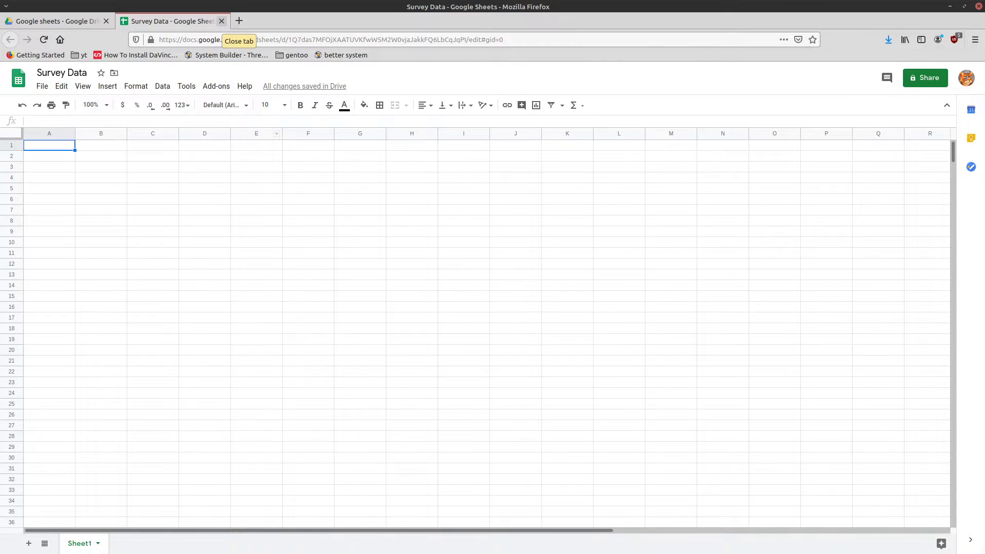
{"action": "left_click", "coordinate": [222, 21]}
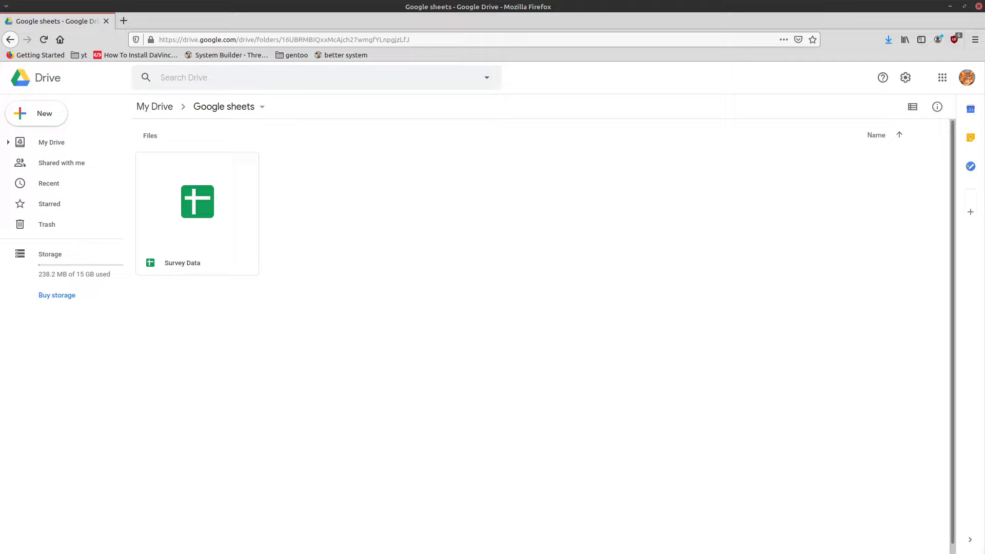
Create a new Google Forms form in the Google sheets folder.
{"action": "right_click", "coordinate": [442, 220]}
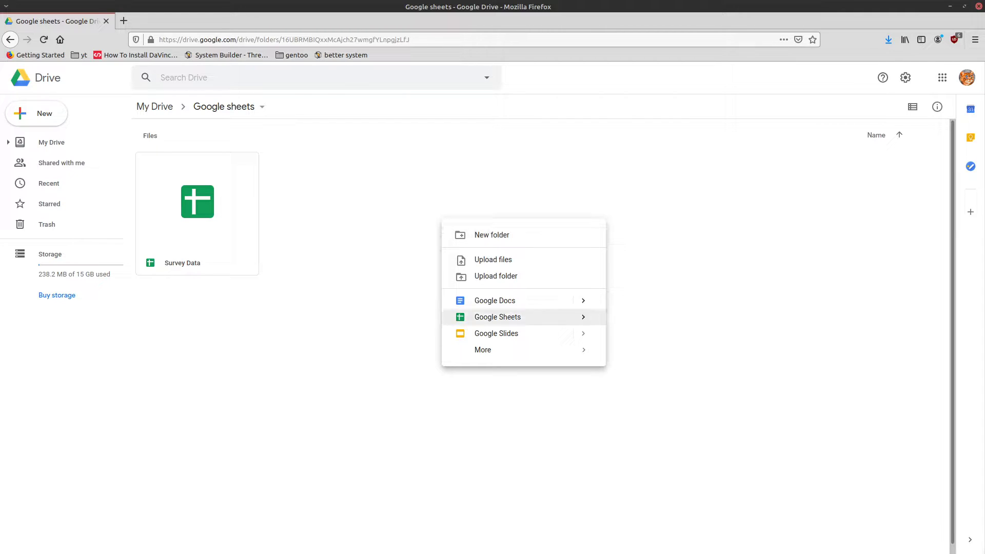
{"action": "mouse_move", "coordinate": [492, 349]}
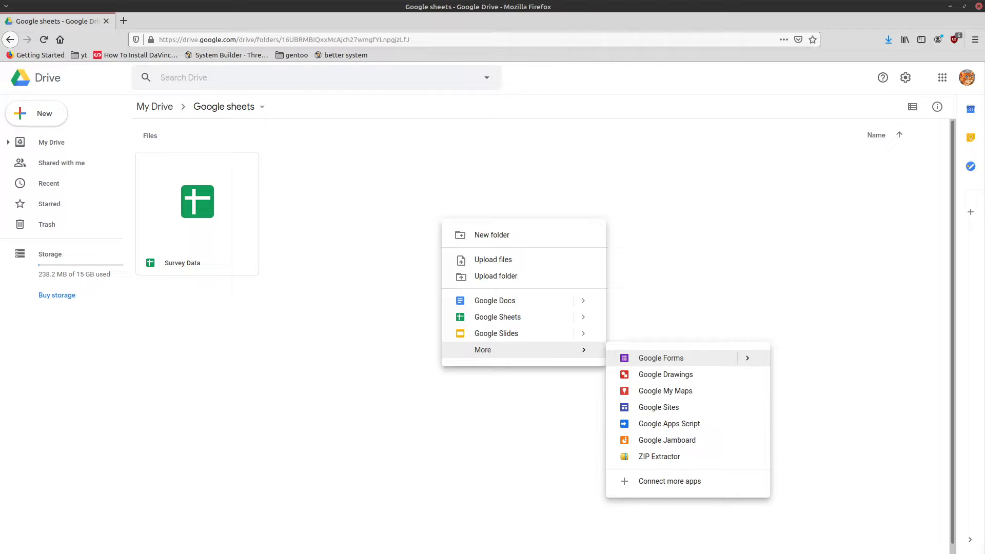
{"action": "left_click", "coordinate": [660, 358]}
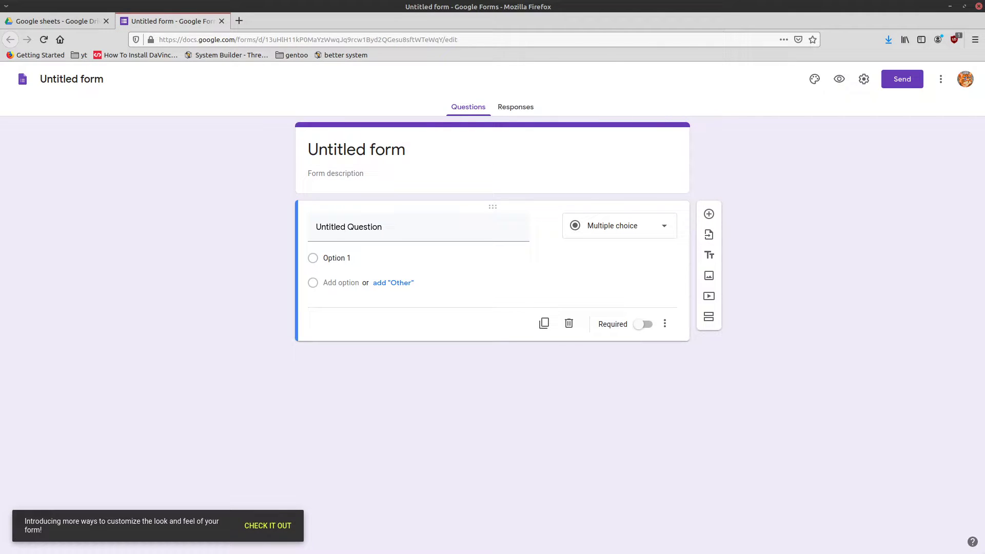
Title the form "Generic Survey" and enter the description "This is a generic survey for generic people".
{"action": "type", "text": "G"}
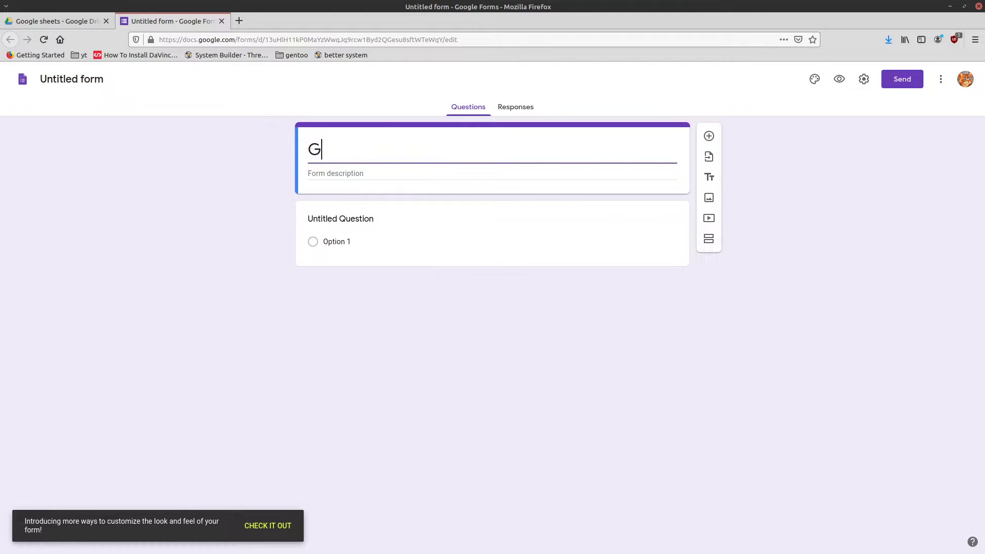
{"action": "type", "text": "eneric Survey"}
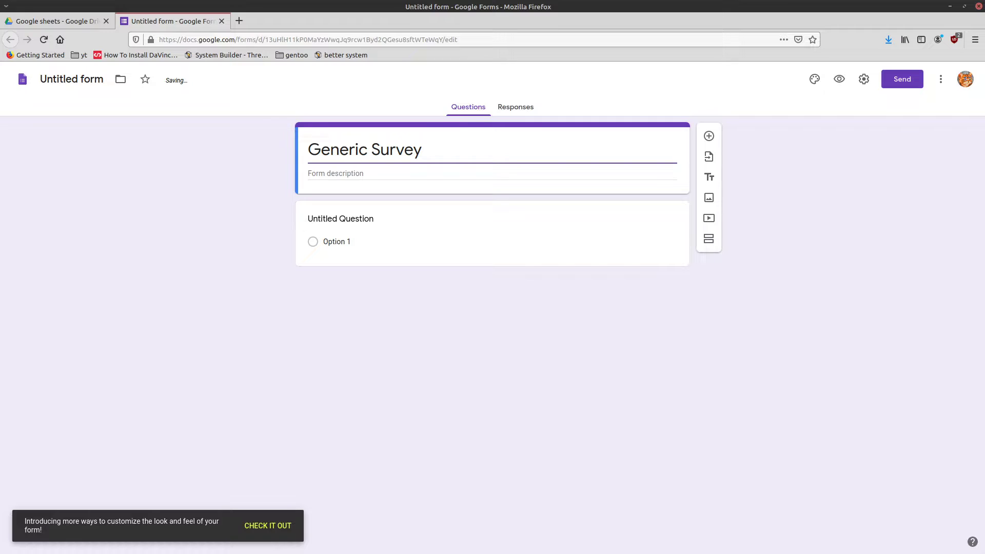
{"action": "key", "text": "Tab"}
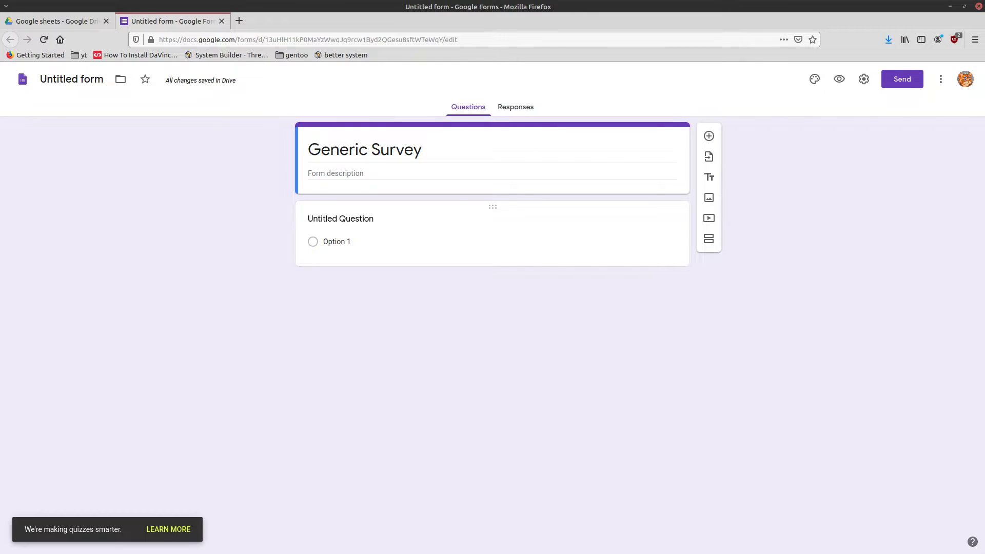
{"action": "left_click", "coordinate": [333, 173]}
{"action": "type", "text": "This is"}
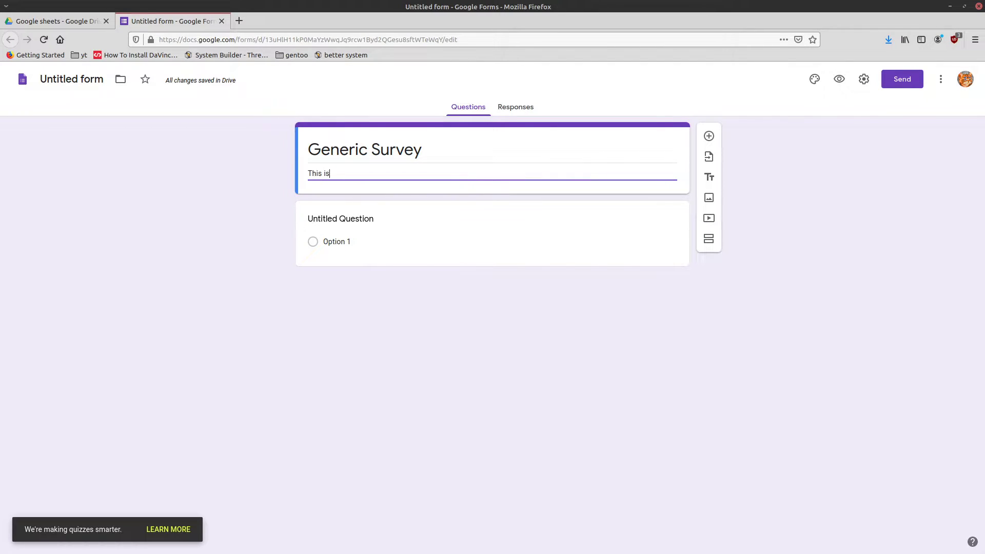
{"action": "type", "text": " a generic survey for generic people"}
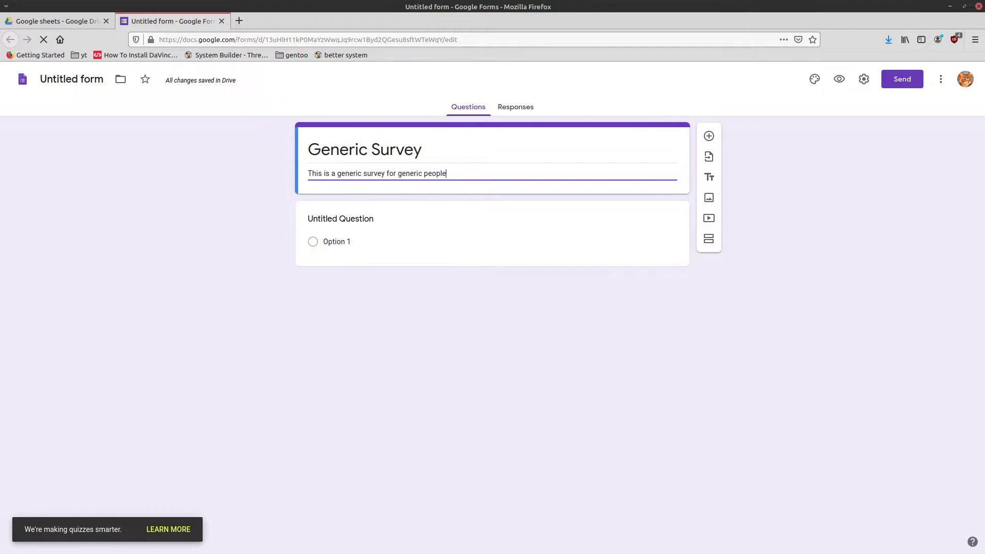
{"action": "key", "text": "Tab"}
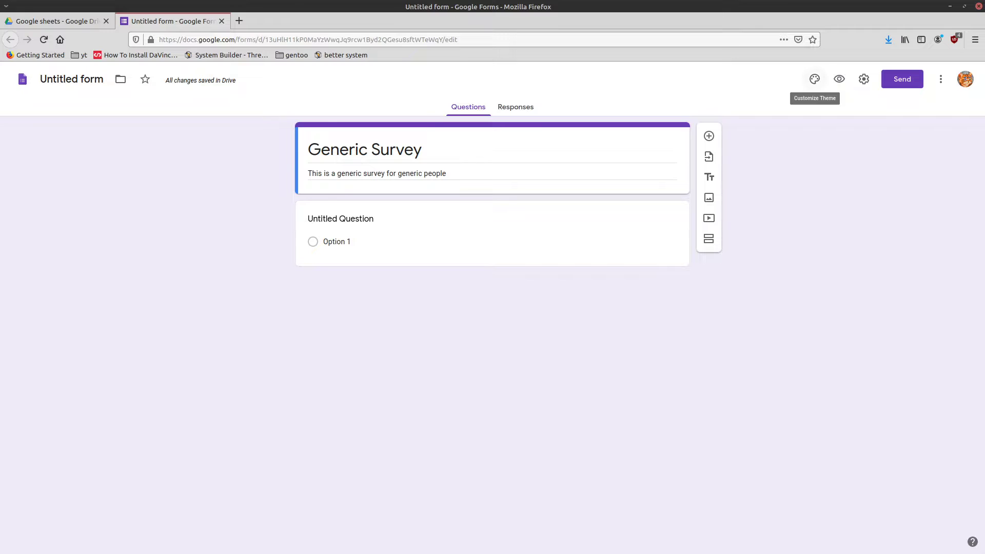
Set the form's theme color to Red and insert the white robots picture from the Work and School themes as its header.
{"action": "left_click", "coordinate": [815, 78]}
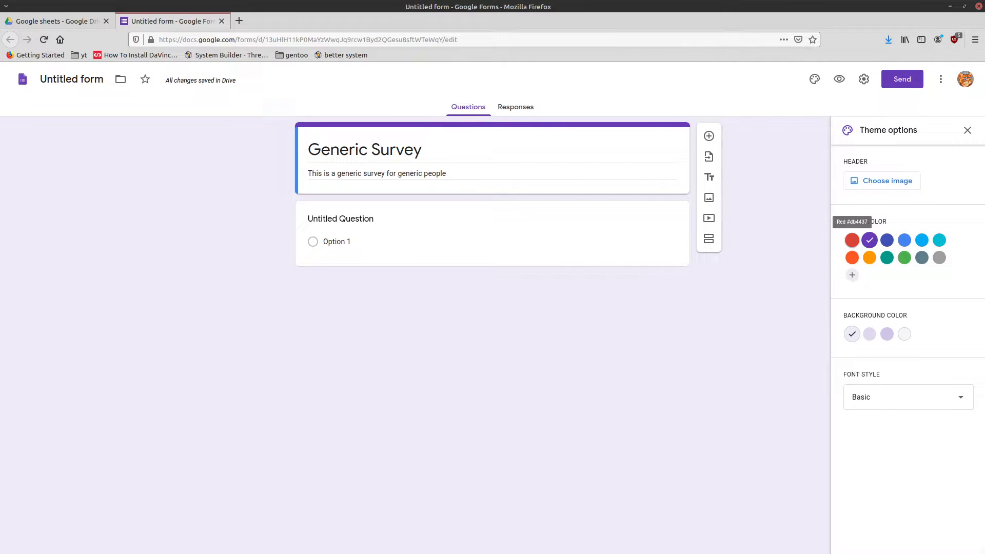
{"action": "left_click", "coordinate": [852, 241]}
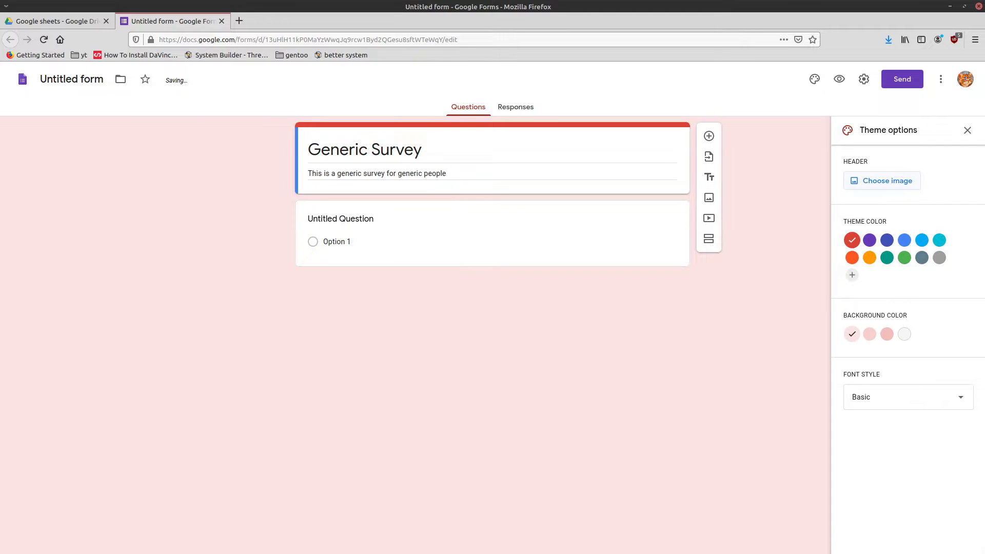
{"action": "left_click", "coordinate": [882, 180]}
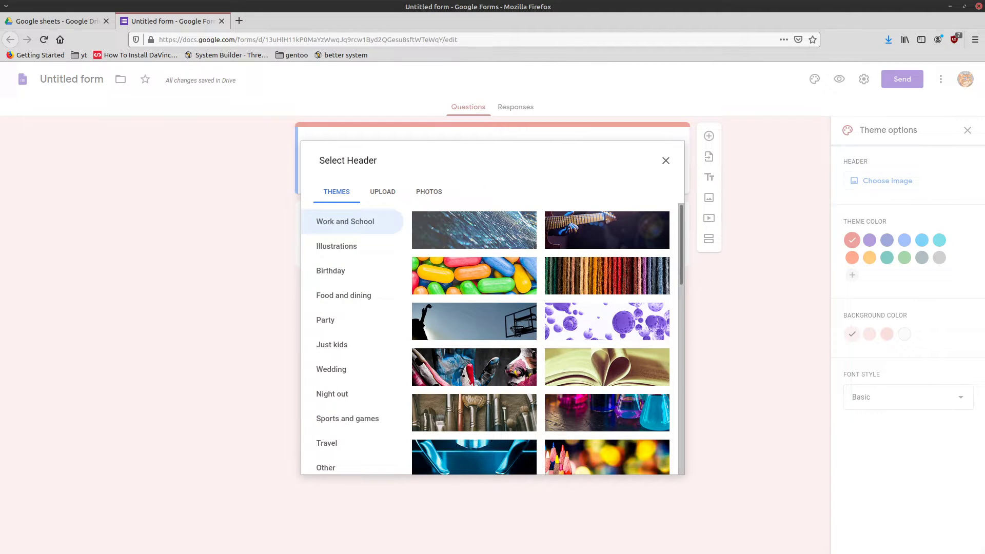
{"action": "scroll", "coordinate": [541, 339], "scroll_direction": "down", "scroll_amount": 15}
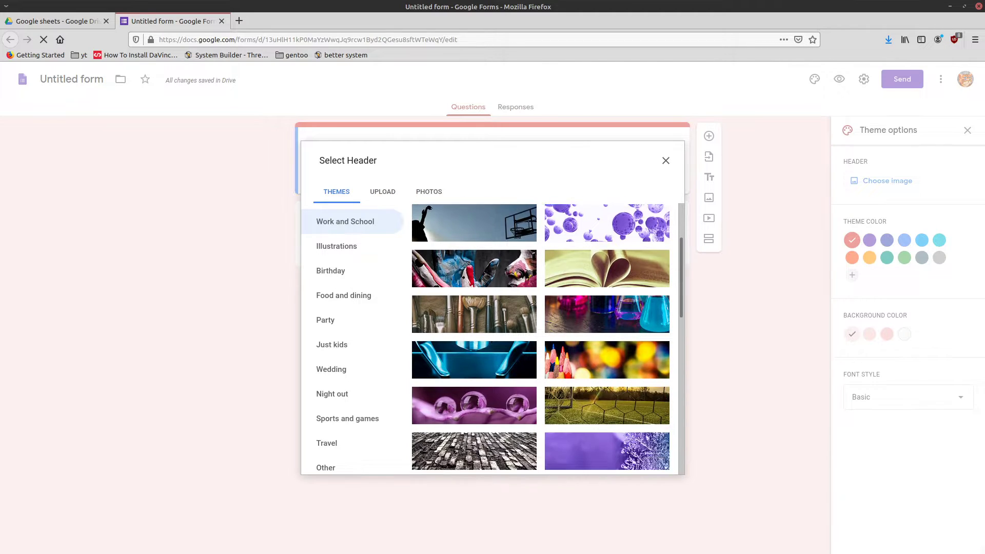
{"action": "scroll", "coordinate": [540, 339], "scroll_direction": "down", "scroll_amount": 5}
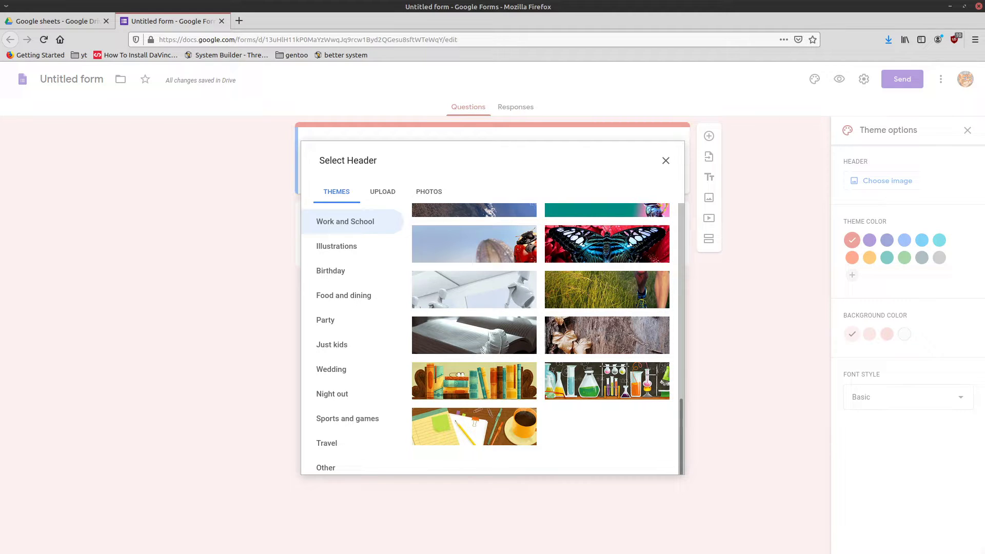
{"action": "left_click", "coordinate": [474, 289]}
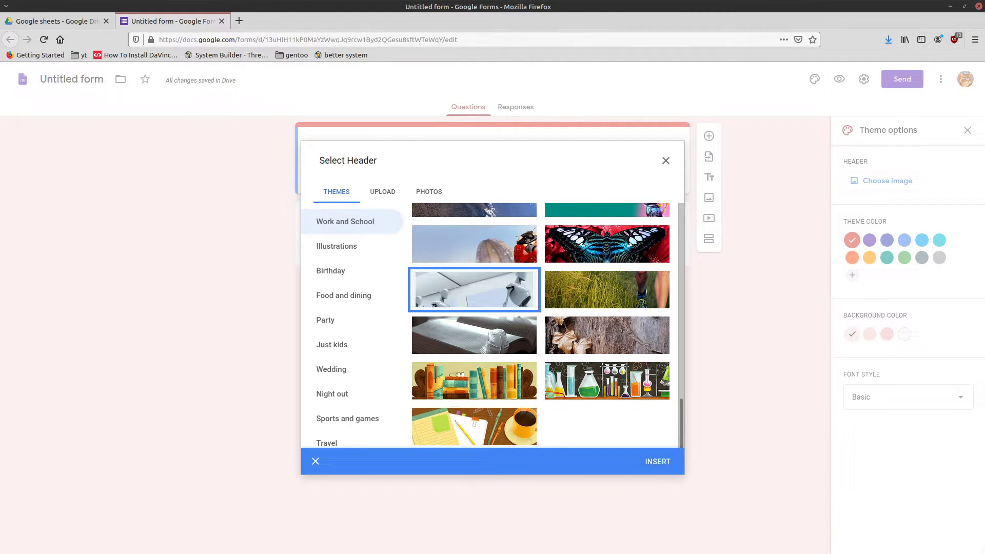
{"action": "key", "text": "Return"}
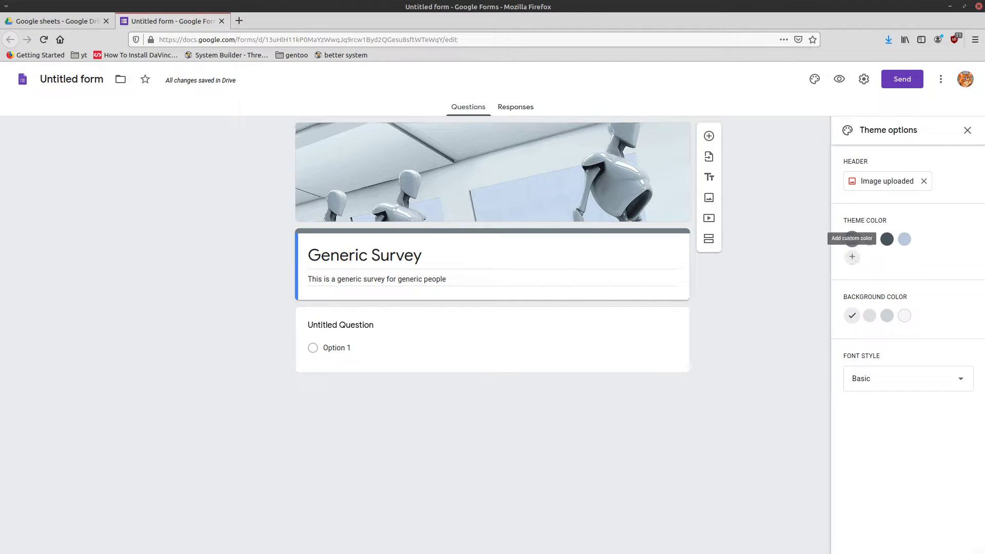
Add the custom theme color #ff0000 to the form.
{"action": "left_click", "coordinate": [852, 256]}
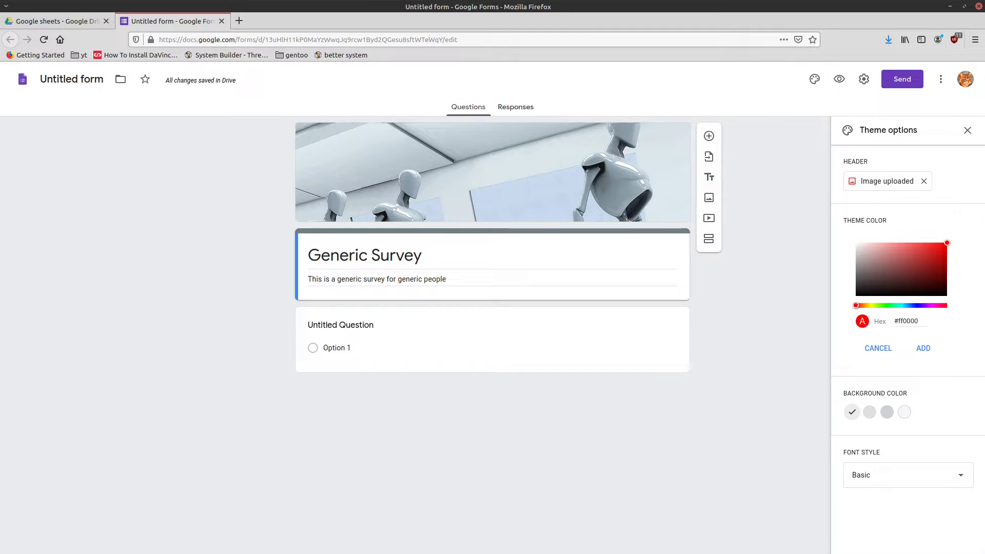
{"action": "key", "text": "Return"}
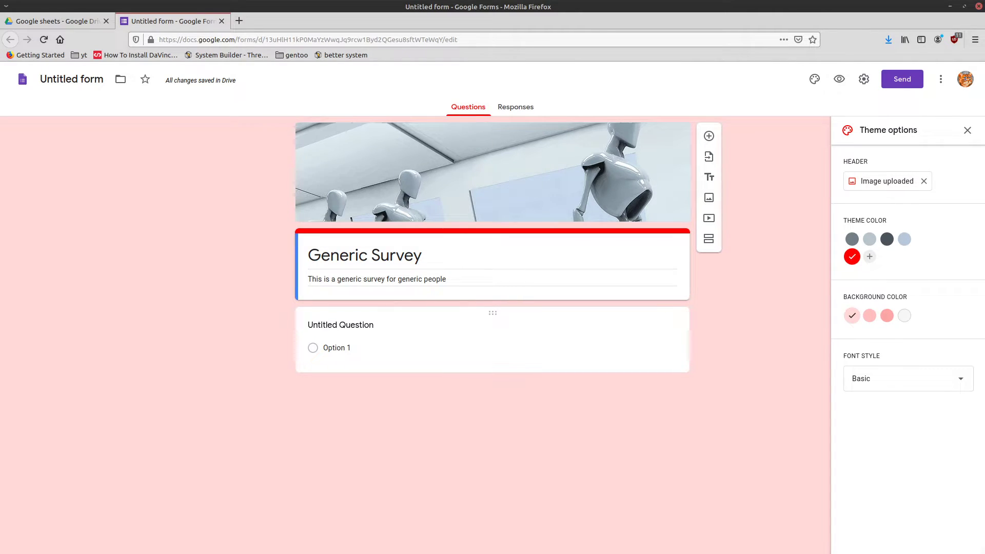
Enter "Do you use Linux?" as the first multiple choice question and give it the answers Yes and No.
{"action": "left_click", "coordinate": [341, 325]}
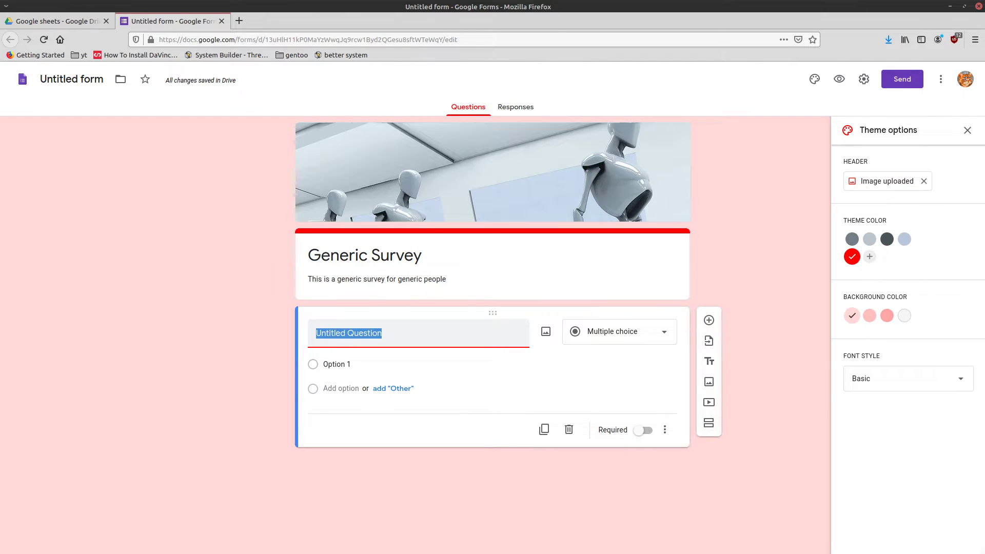
{"action": "left_click", "coordinate": [620, 331]}
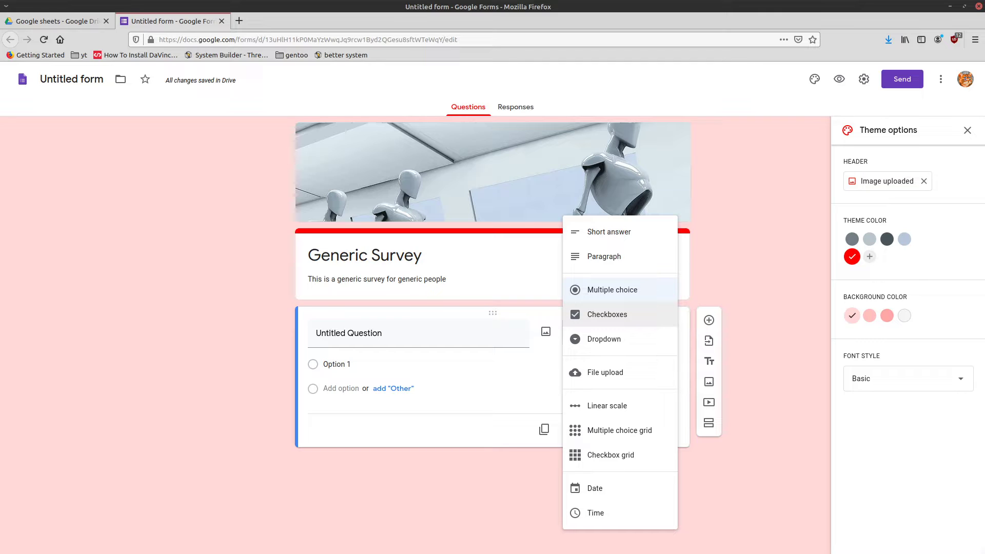
{"action": "key", "text": "Escape"}
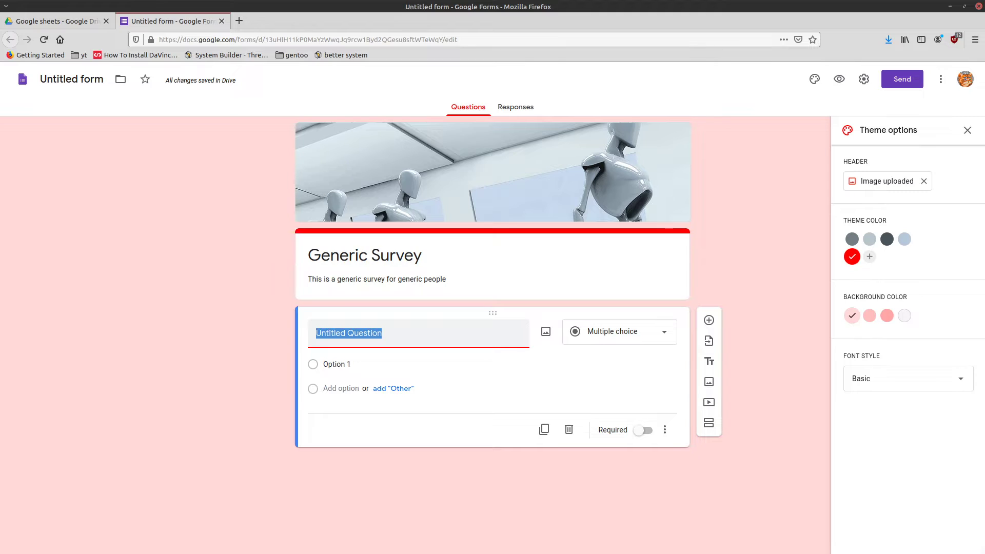
{"action": "type", "text": "Do you"}
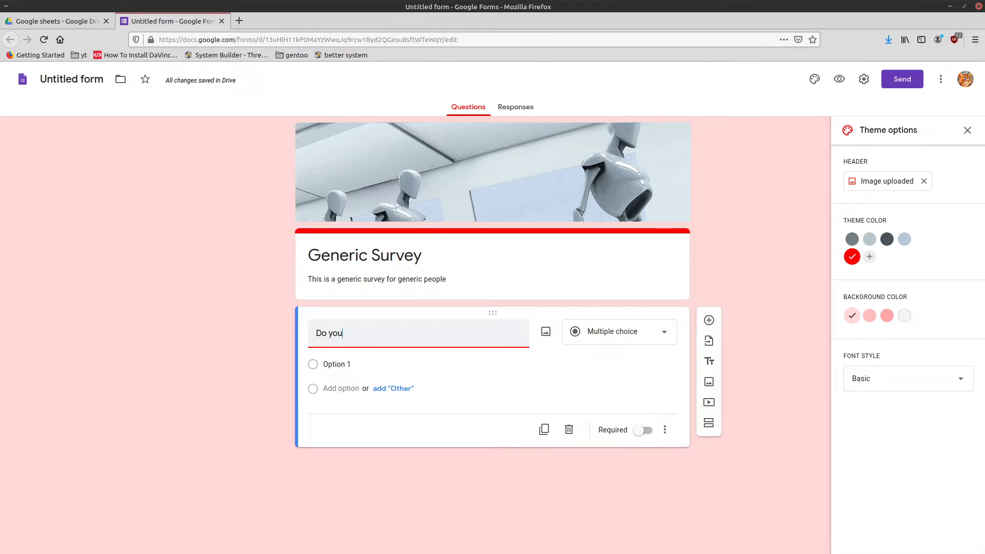
{"action": "type", "text": " use Linux?"}
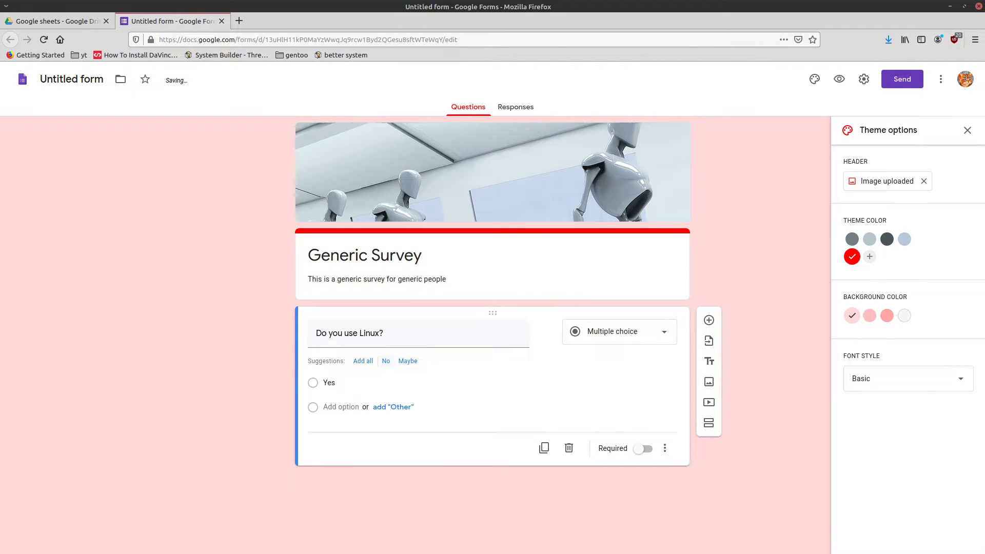
{"action": "left_click", "coordinate": [386, 361]}
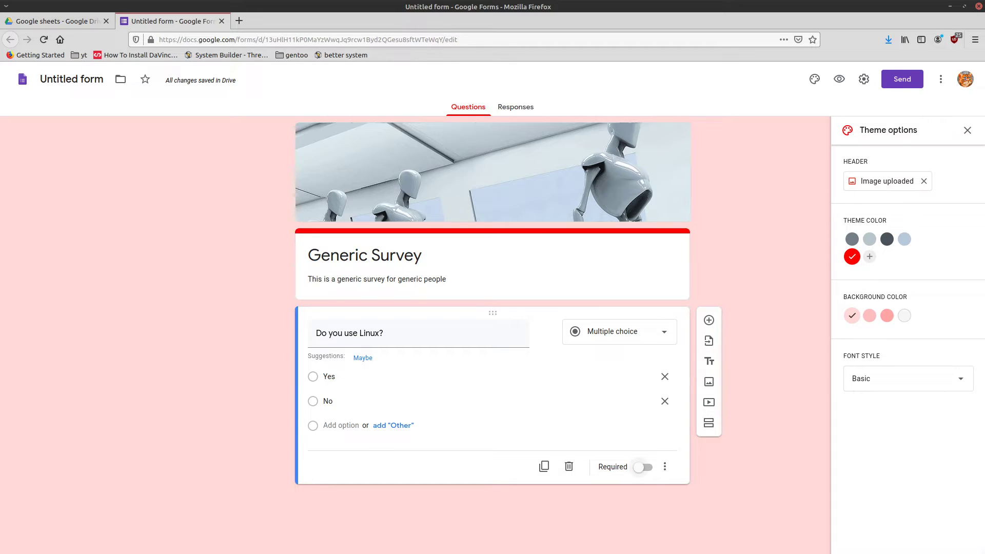
Make the "Do you use Linux?" question required.
{"action": "left_click", "coordinate": [642, 467]}
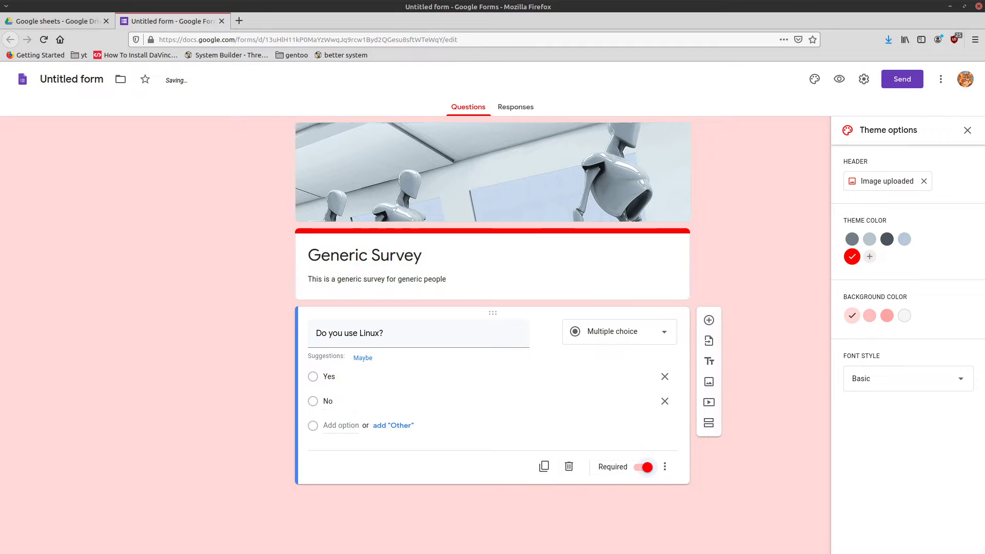
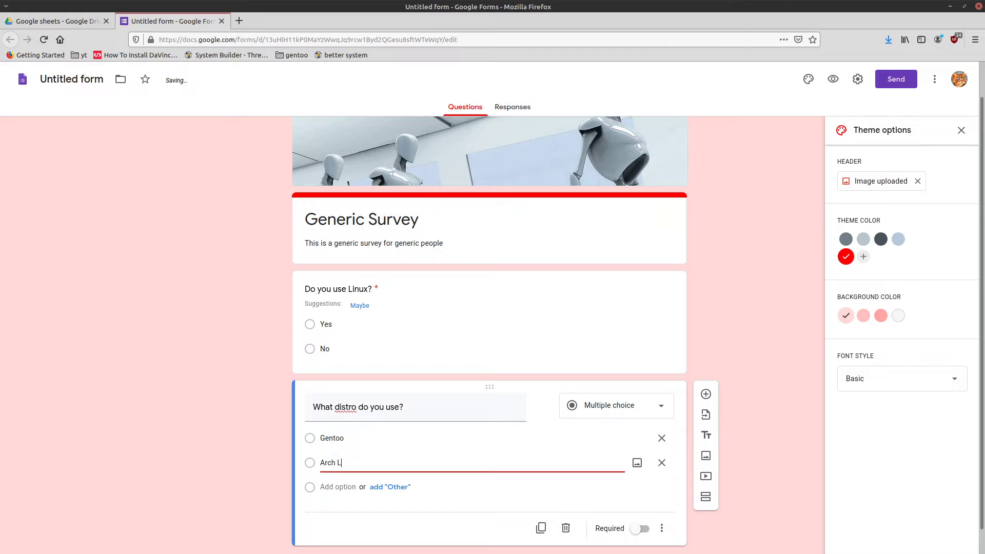
Add Manjaro, Linux Mint and Ubuntu as answers below Arch Linux in the "What distro do you use?" question.
{"action": "key", "text": "Return"}
{"action": "type", "text": "Man"}
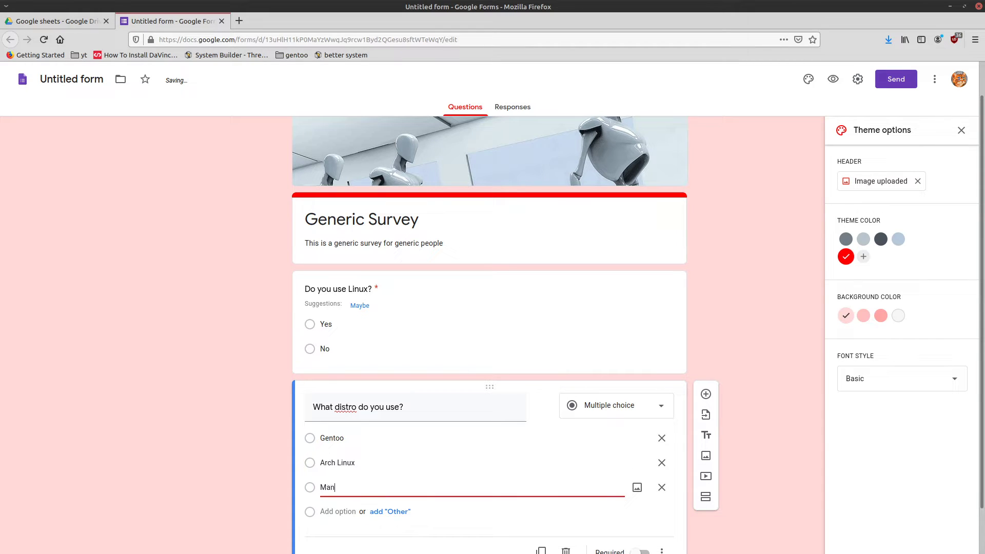
{"action": "type", "text": "jaro"}
{"action": "key", "text": "Return"}
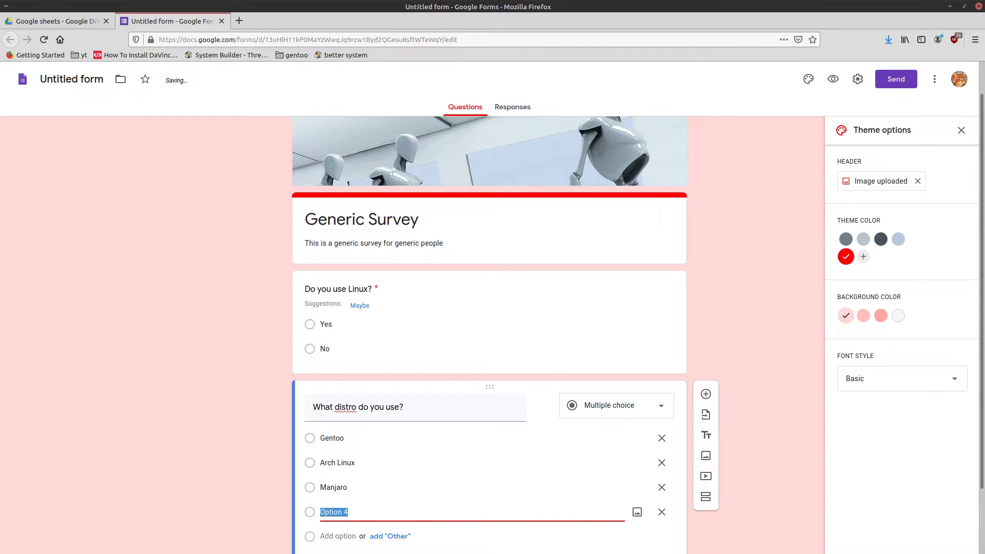
{"action": "type", "text": "Li"}
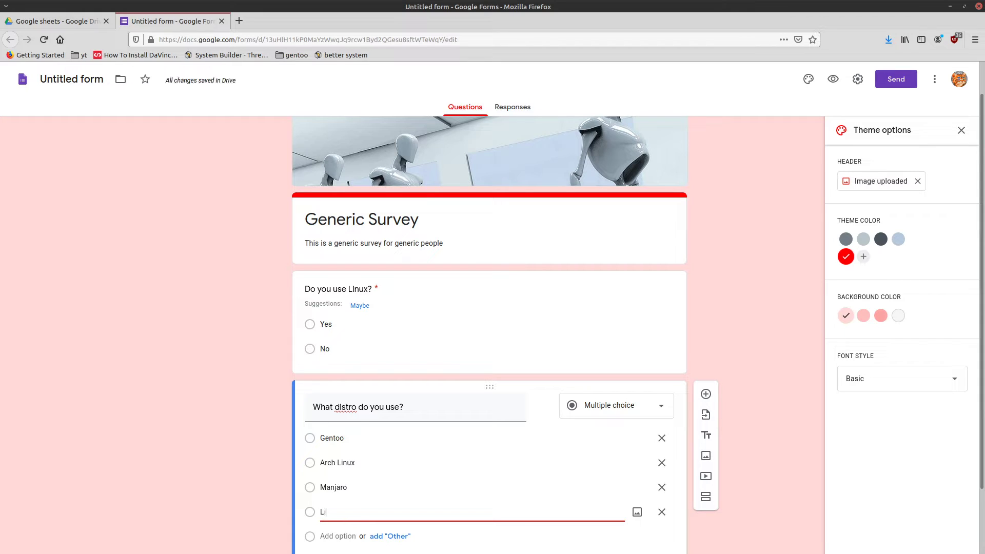
{"action": "type", "text": "nux Mint"}
{"action": "key", "text": "Return"}
{"action": "type", "text": "Ubuntu\\"}
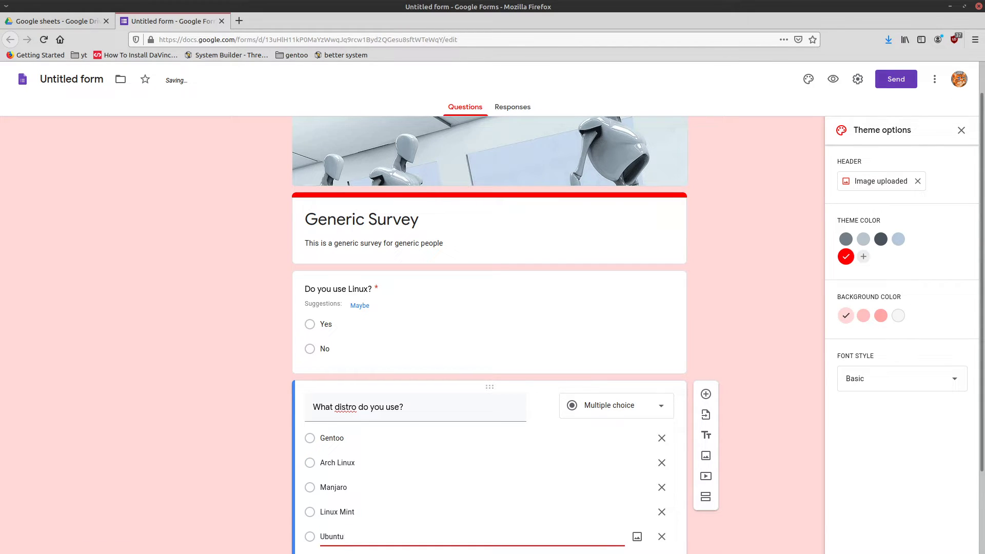
{"action": "key", "text": "Return"}
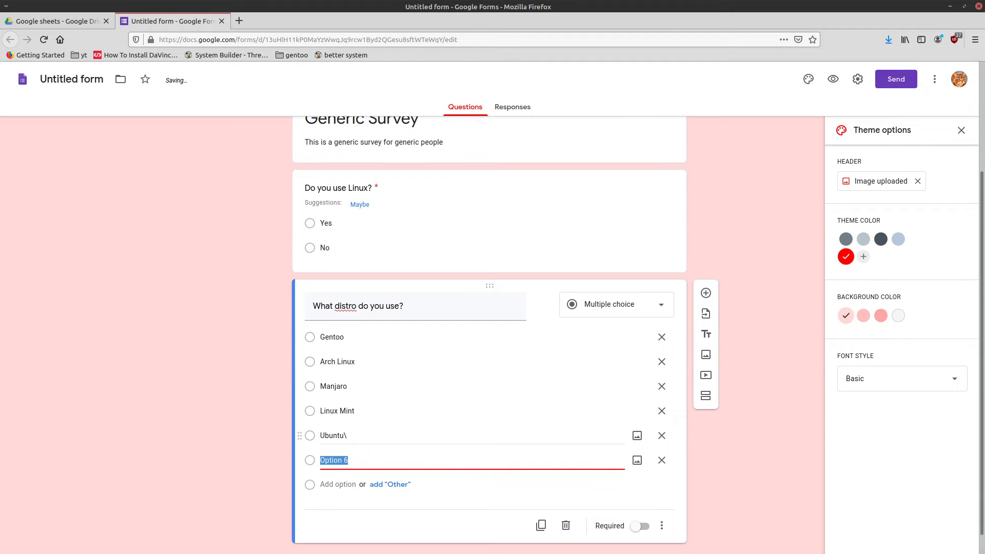
{"action": "left_click", "coordinate": [348, 435]}
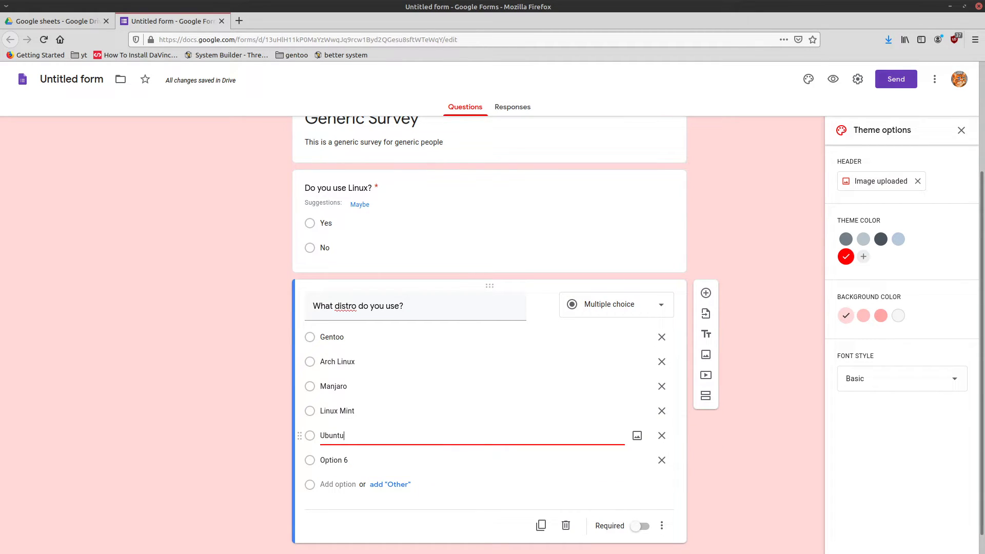
Add the answers "Elementry OS" and "Linux From Scratch" plus an "Other" option to the distro question.
{"action": "left_click", "coordinate": [334, 460]}
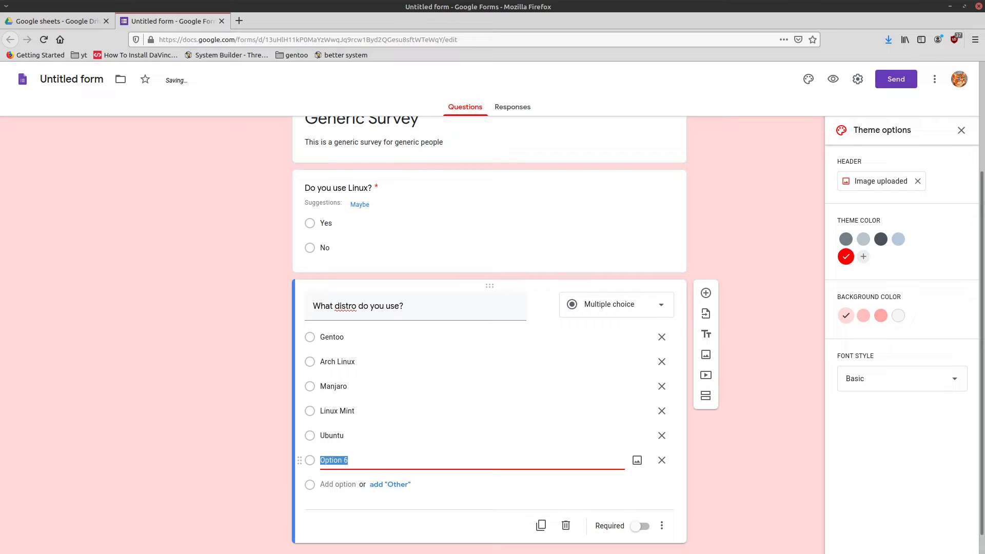
{"action": "type", "text": "Elementry OS"}
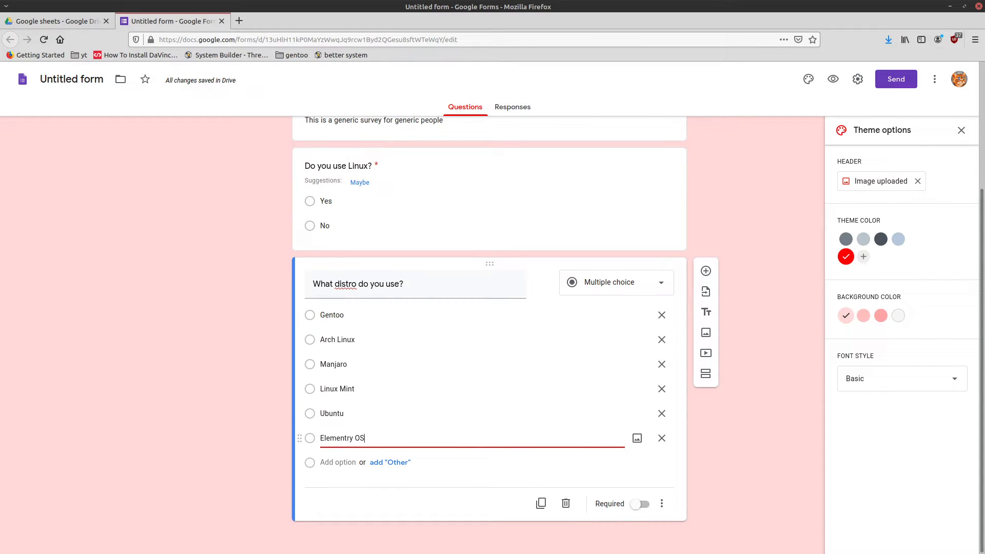
{"action": "key", "text": "Return"}
{"action": "type", "text": "L"}
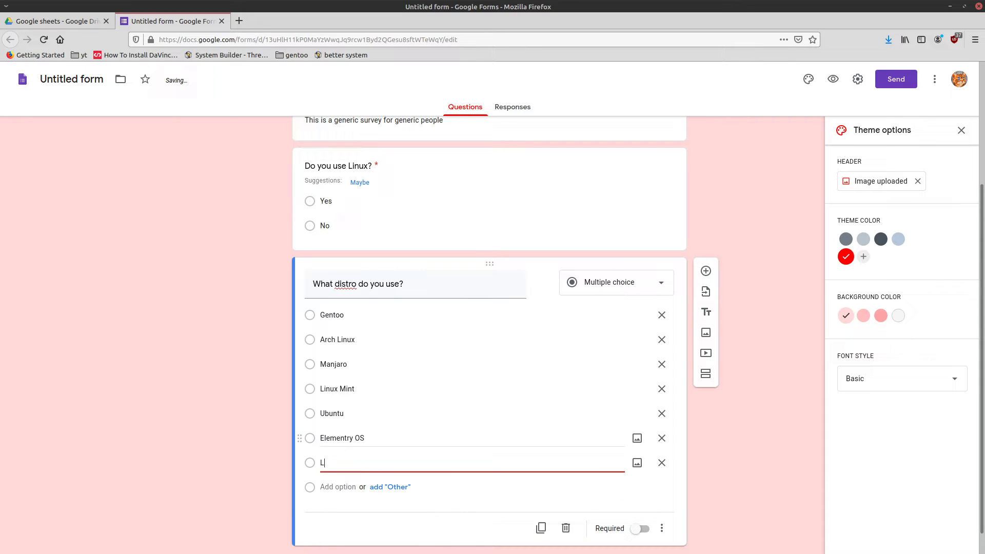
{"action": "type", "text": "inux From Scratch"}
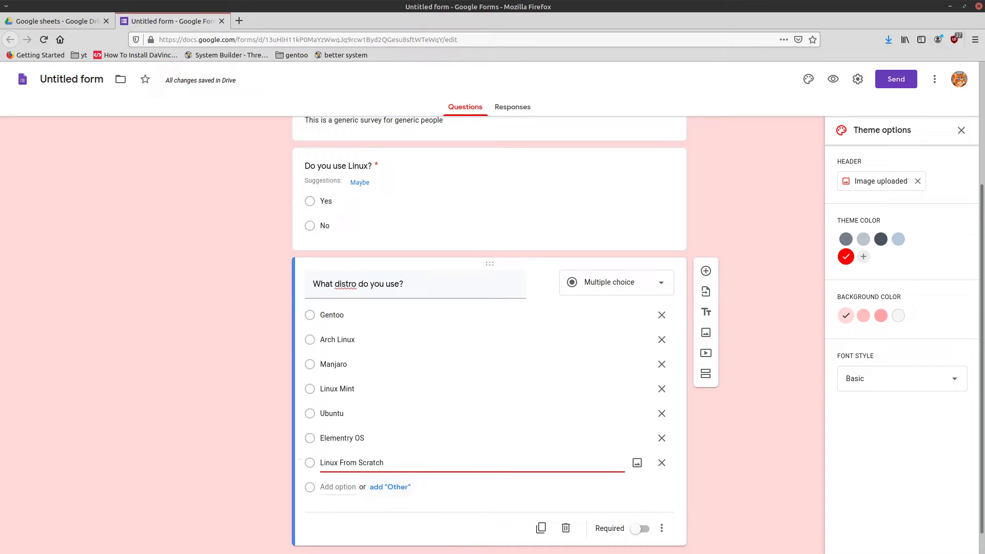
{"action": "left_click", "coordinate": [390, 487]}
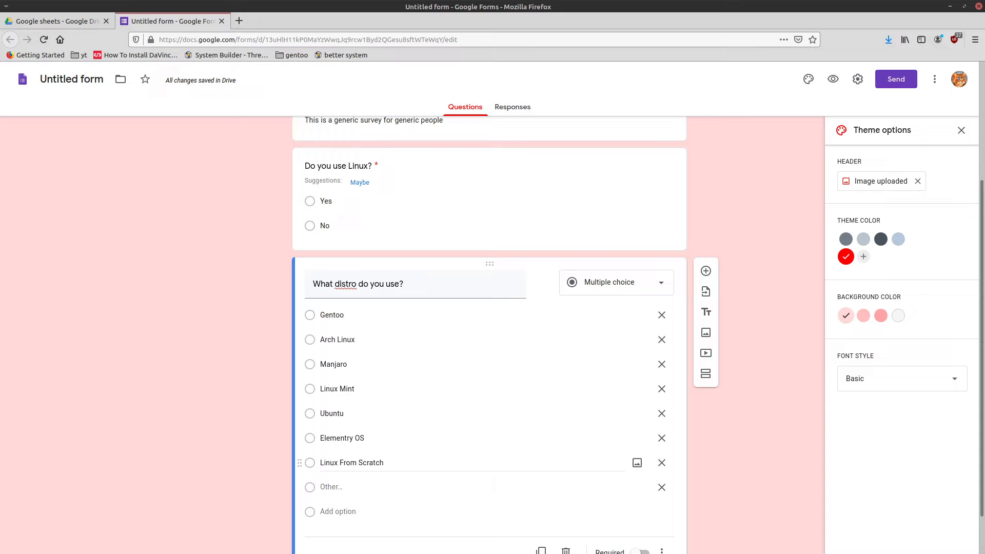
Preview the form as respondents see it, check both questions down to the end, and close the preview.
{"action": "scroll", "coordinate": [461, 328], "scroll_direction": "down", "scroll_amount": 2}
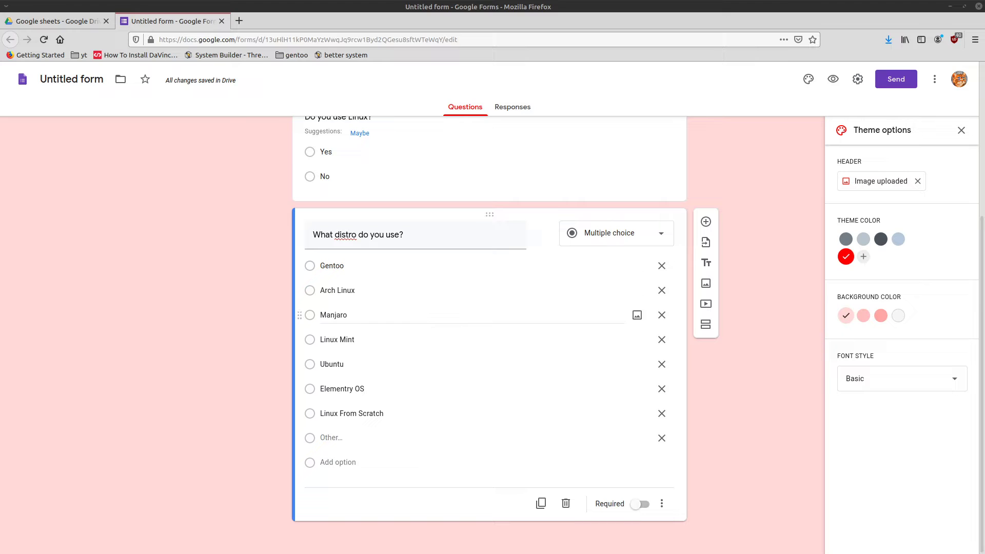
{"action": "scroll", "coordinate": [489, 308], "scroll_direction": "up", "scroll_amount": 4}
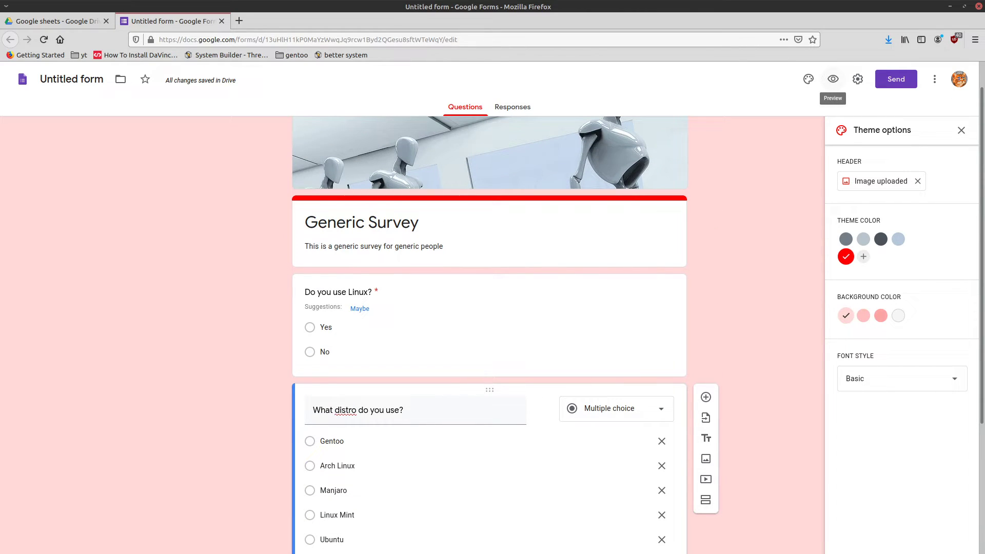
{"action": "left_click", "coordinate": [833, 79]}
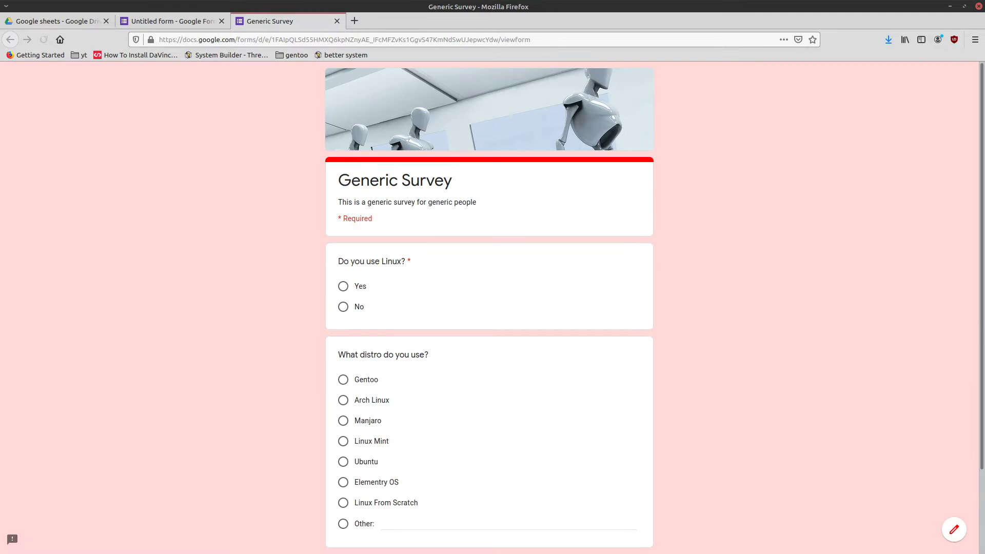
{"action": "scroll", "coordinate": [489, 308], "scroll_direction": "down", "scroll_amount": 3}
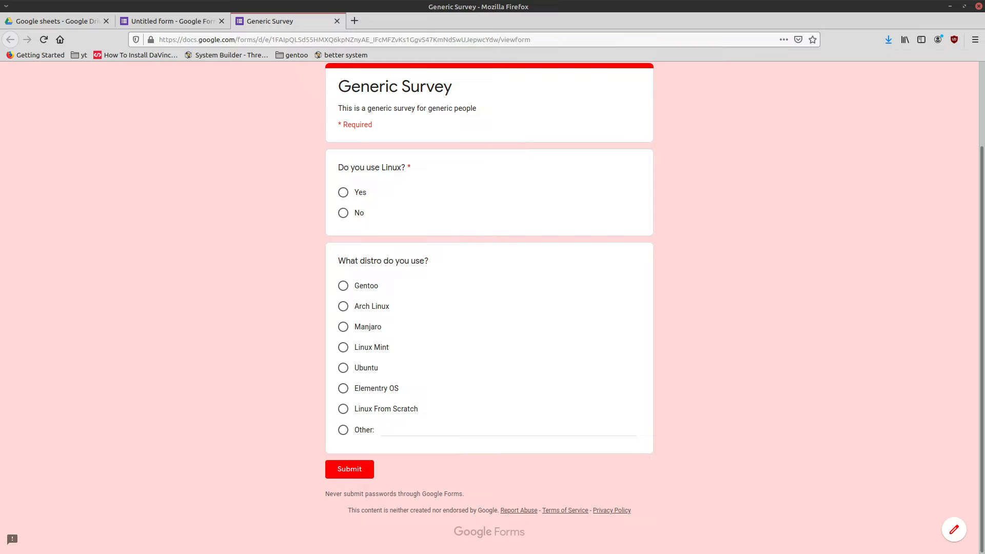
{"action": "scroll", "coordinate": [489, 308], "scroll_direction": "up", "scroll_amount": 3}
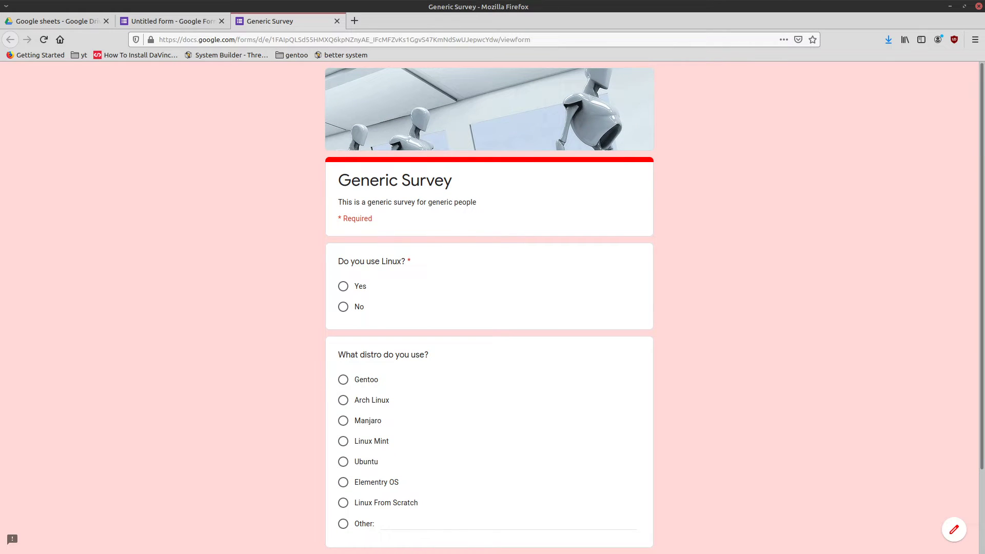
{"action": "left_click", "coordinate": [337, 21]}
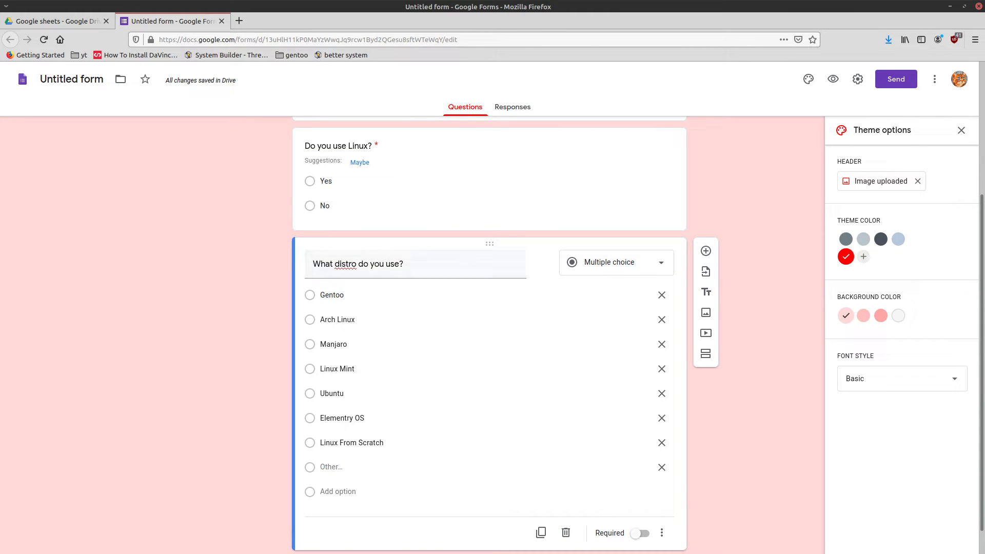
Add a second section after the distro question and title it "Personal Questions".
{"action": "scroll", "coordinate": [489, 333], "scroll_direction": "up", "scroll_amount": 2}
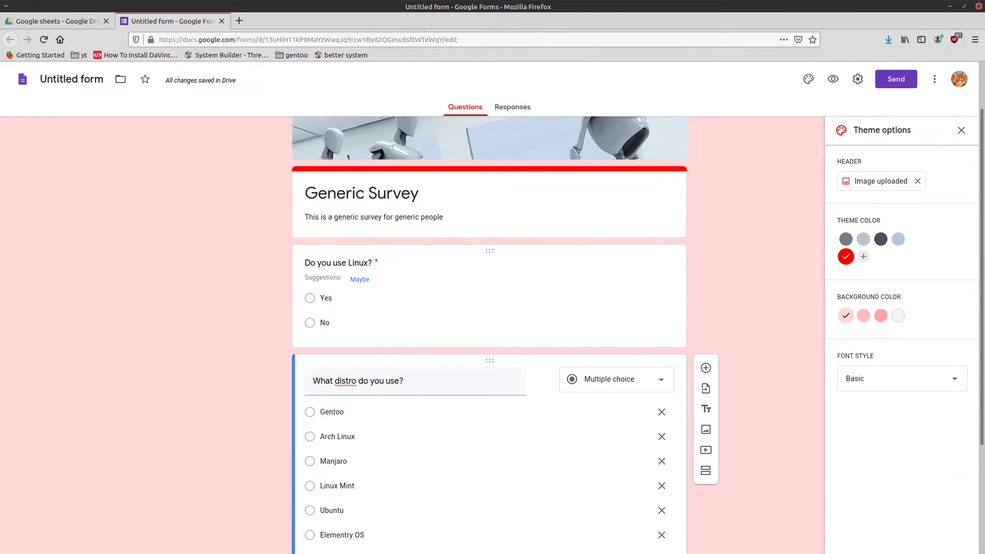
{"action": "scroll", "coordinate": [489, 333], "scroll_direction": "down", "scroll_amount": 3}
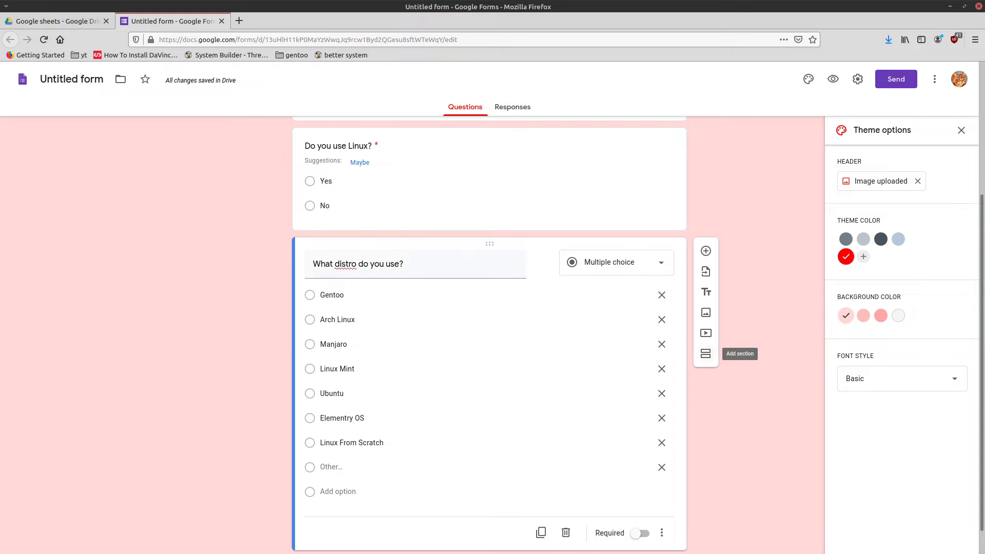
{"action": "left_click", "coordinate": [706, 353]}
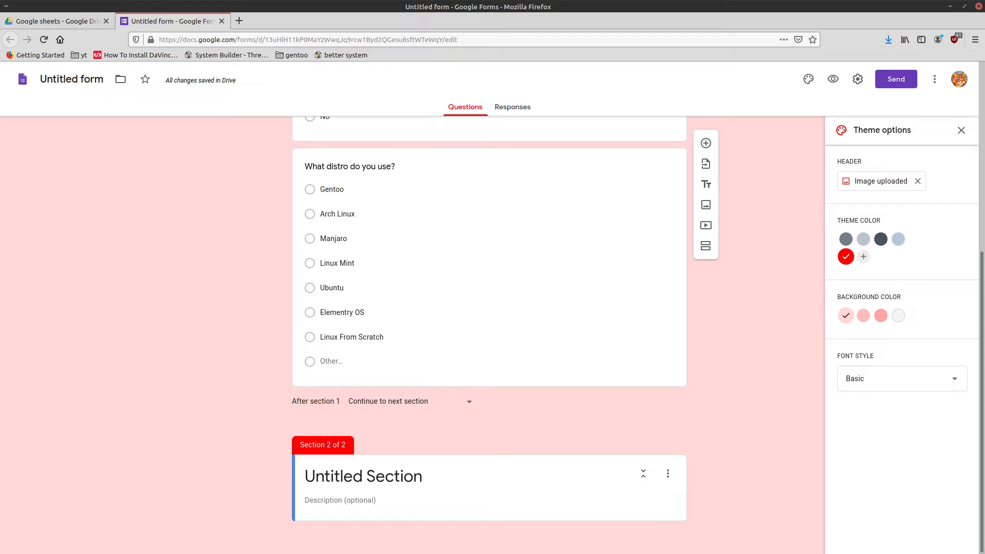
{"action": "scroll", "coordinate": [489, 334], "scroll_direction": "up", "scroll_amount": 5}
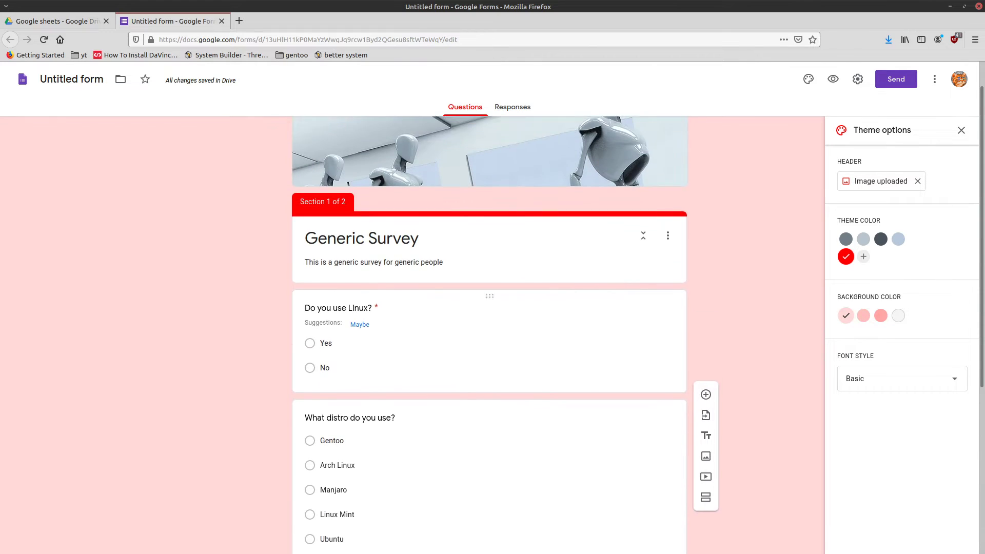
{"action": "scroll", "coordinate": [489, 333], "scroll_direction": "down", "scroll_amount": 5}
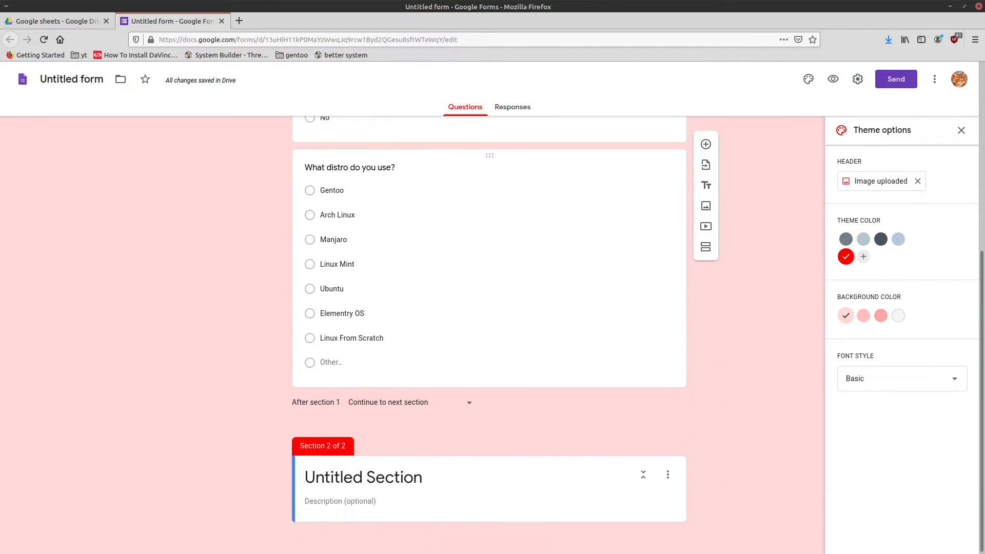
{"action": "left_click", "coordinate": [363, 477]}
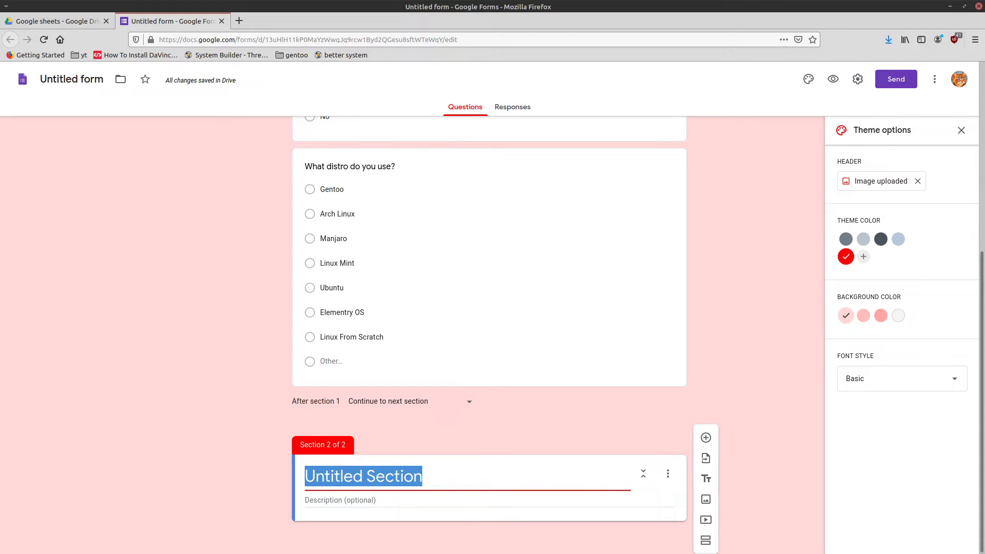
{"action": "type", "text": "Personal Ques"}
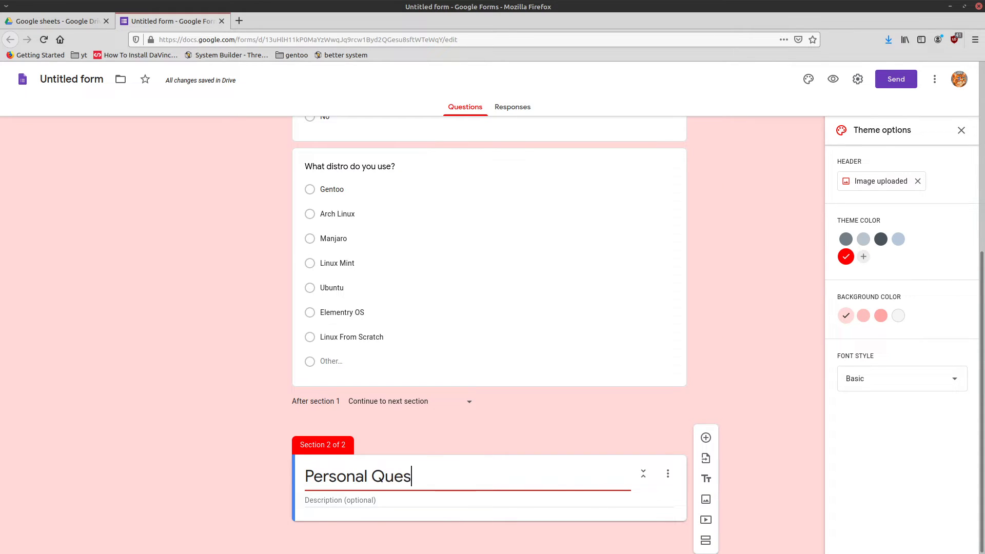
{"action": "type", "text": "tions"}
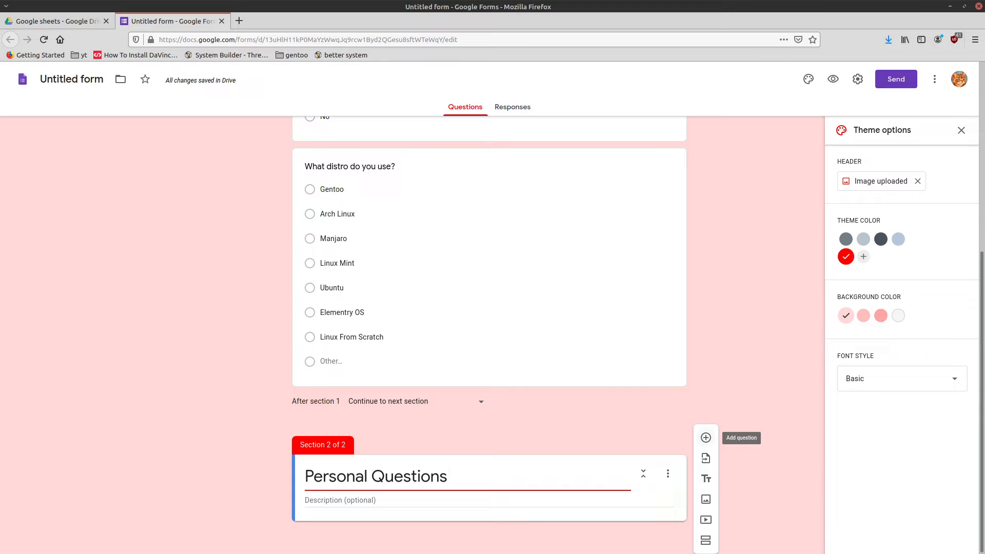
Add the multiple choice question "Do you watch Anime?" to the Personal Questions section with the suggested answers Yes and No.
{"action": "left_click", "coordinate": [706, 437]}
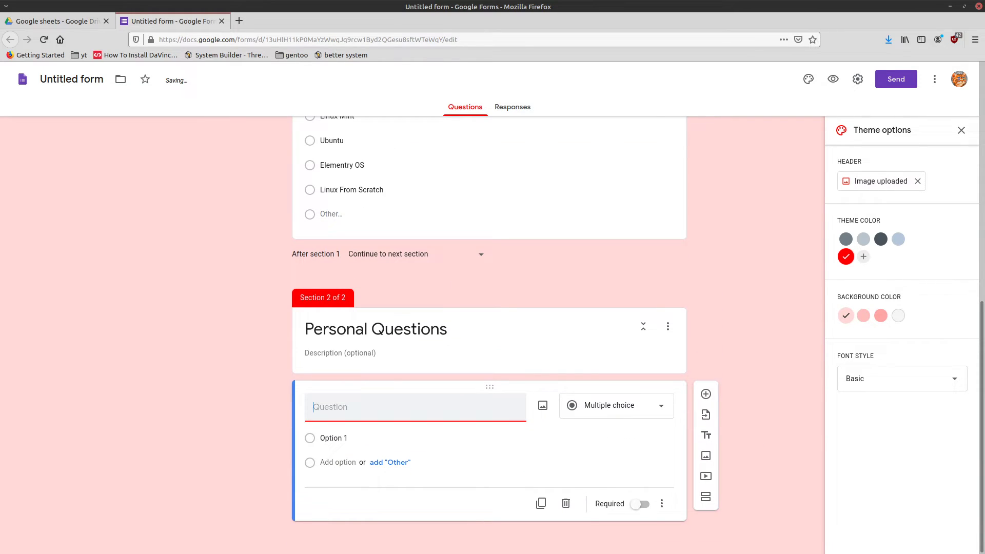
{"action": "type", "text": "Do you W"}
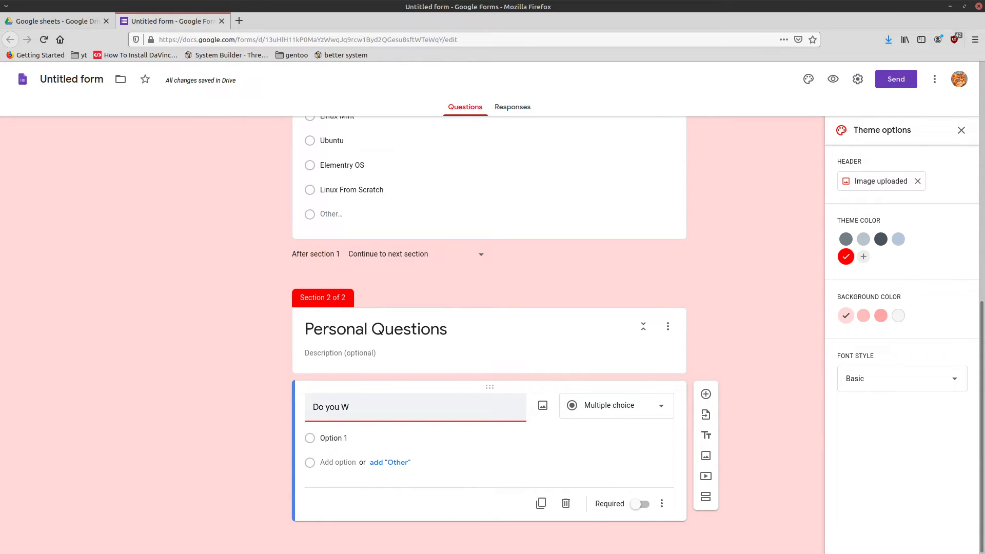
{"action": "key", "text": "BackSpace"}
{"action": "type", "text": "watch Ani"}
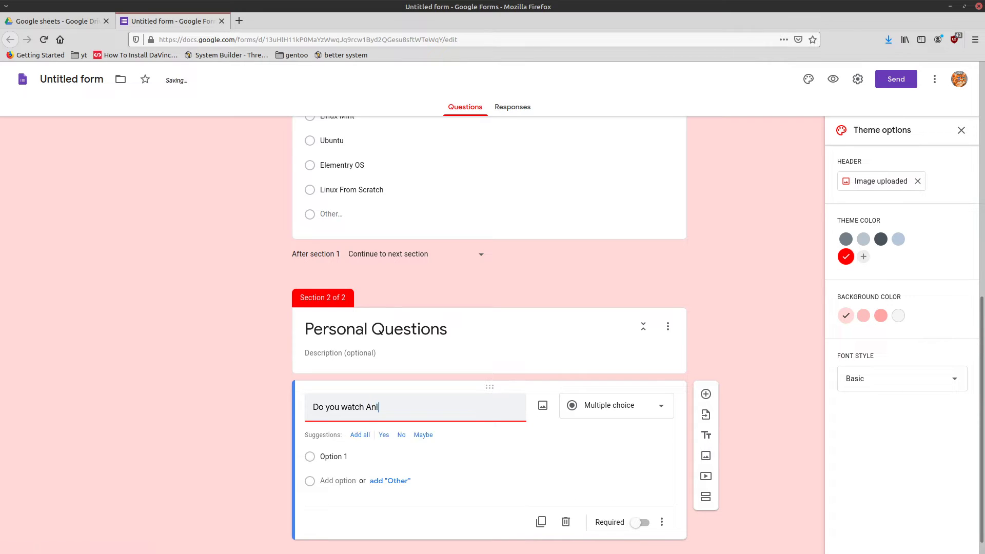
{"action": "type", "text": "me"}
{"action": "type", "text": "?"}
{"action": "left_click", "coordinate": [384, 435]}
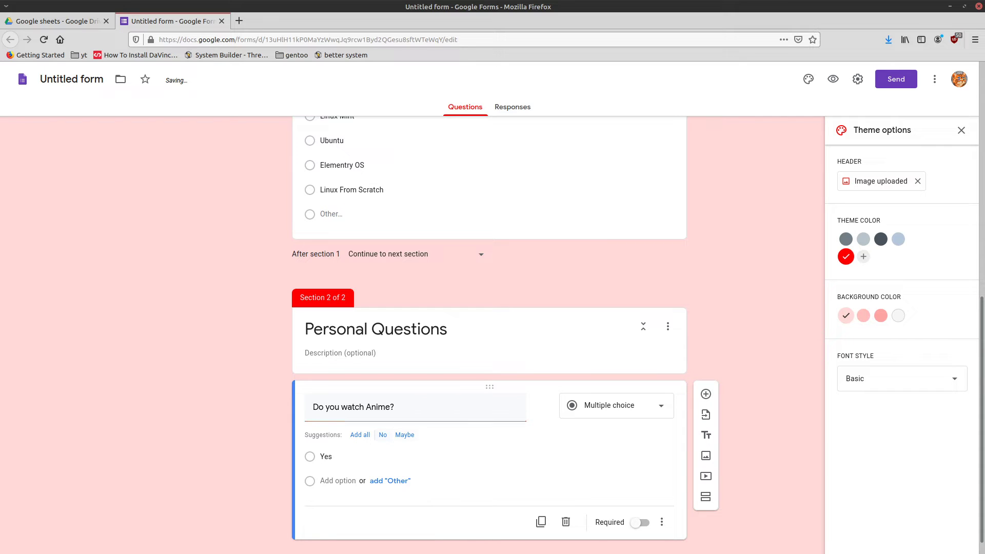
{"action": "left_click", "coordinate": [381, 433]}
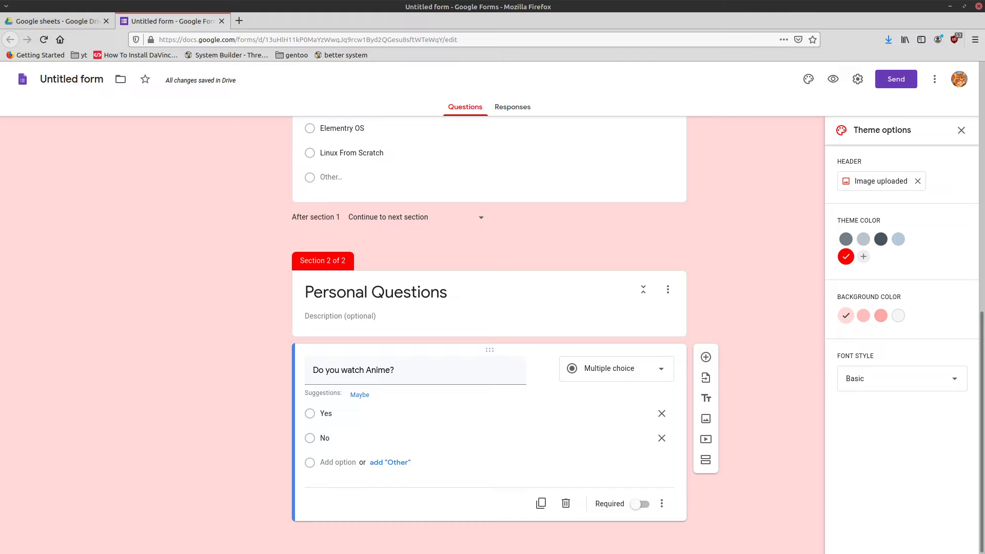
Add the multiple choice question "Do you have a beard?" with the suggested answers Yes and No, and make it required.
{"action": "left_click", "coordinate": [705, 357]}
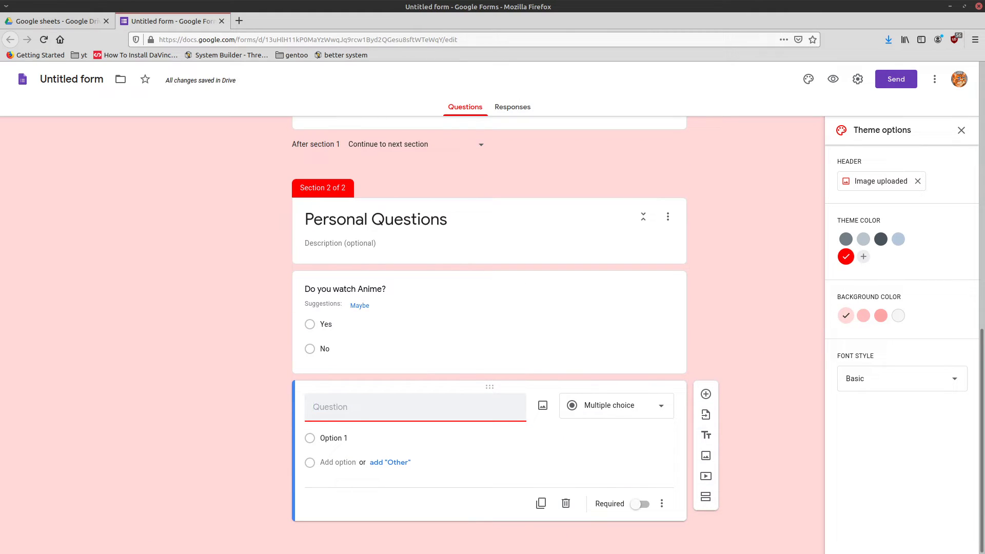
{"action": "type", "text": "Do you have a beard?"}
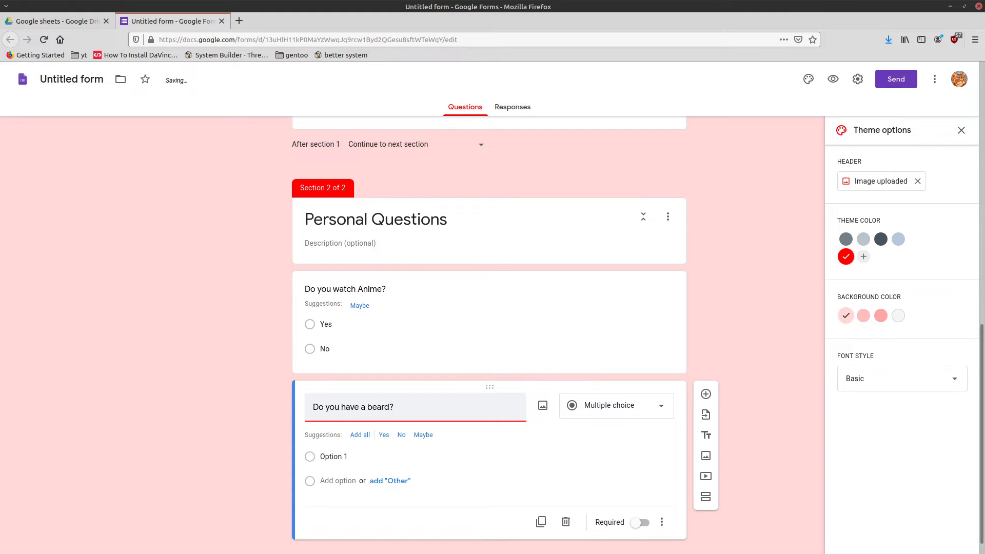
{"action": "left_click", "coordinate": [384, 434]}
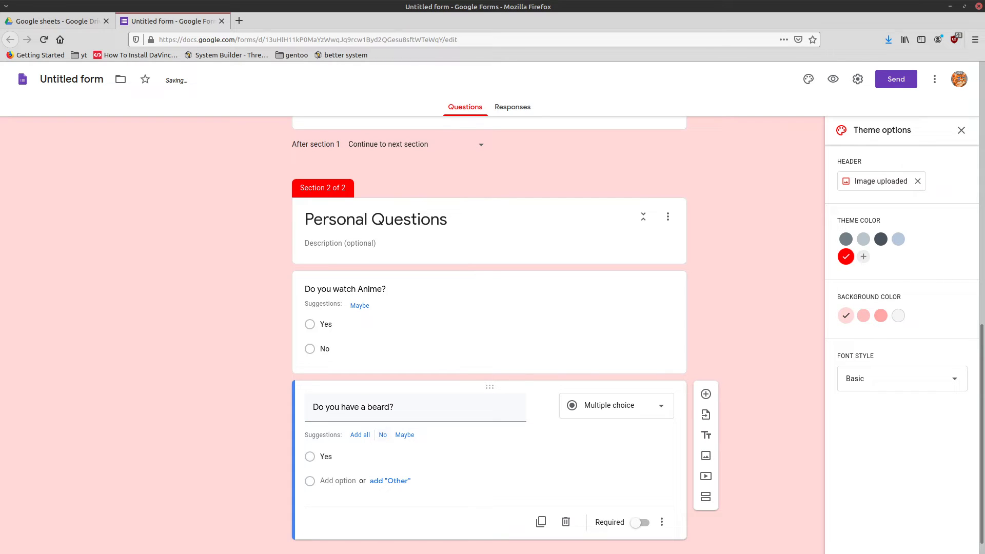
{"action": "left_click", "coordinate": [384, 434]}
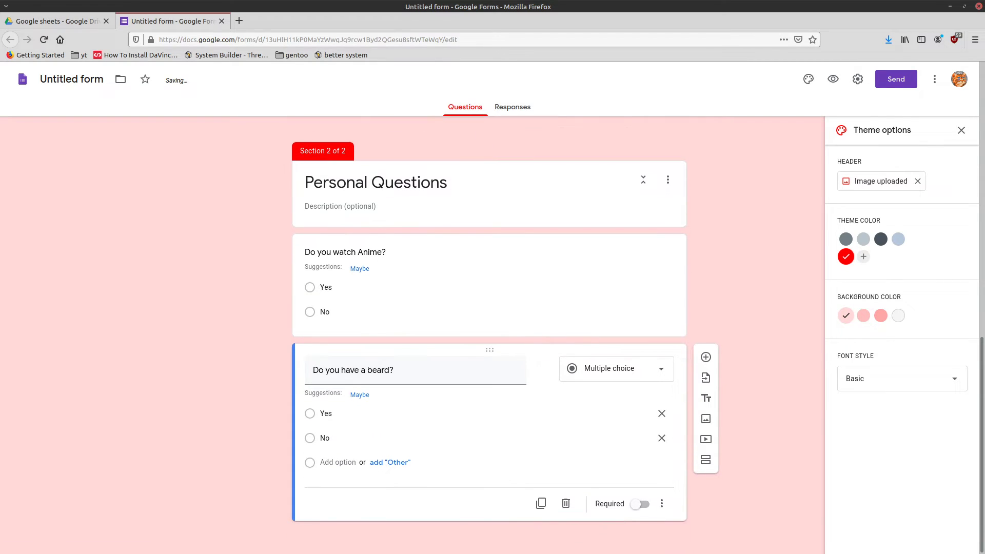
{"action": "left_click", "coordinate": [640, 504]}
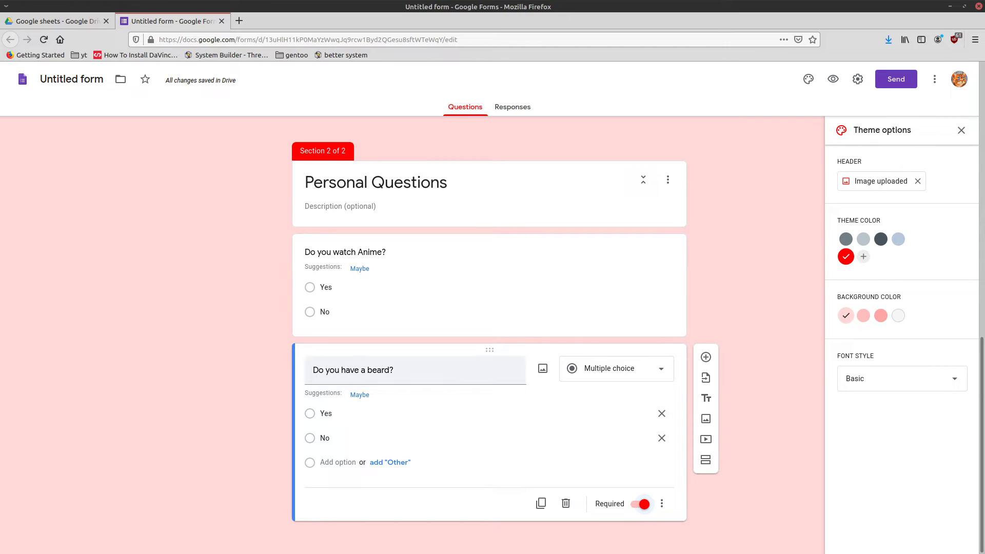
Review the form's general settings for email collection, response limits and respondent permissions, and close them without saving.
{"action": "scroll", "coordinate": [488, 334], "scroll_direction": "up", "scroll_amount": 10}
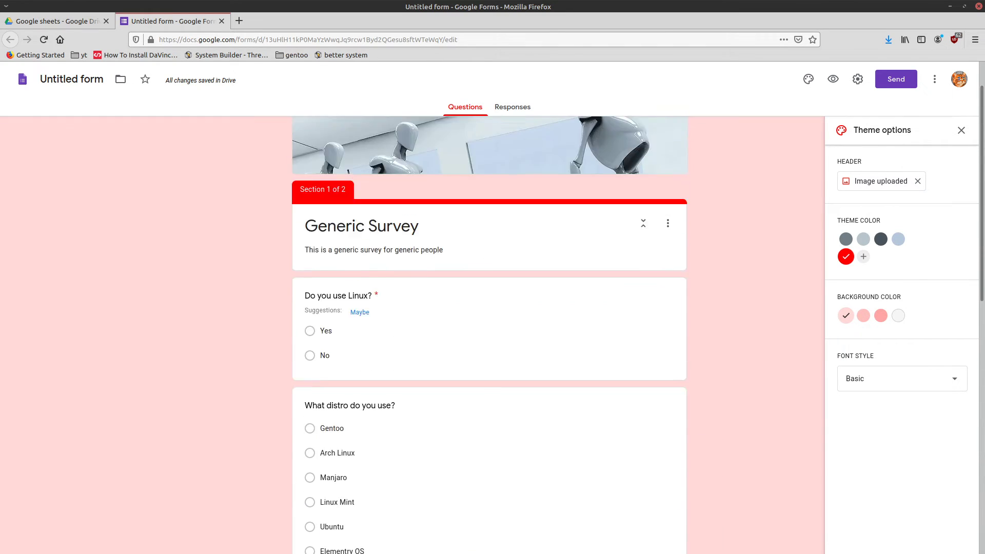
{"action": "scroll", "coordinate": [489, 333], "scroll_direction": "up", "scroll_amount": 1}
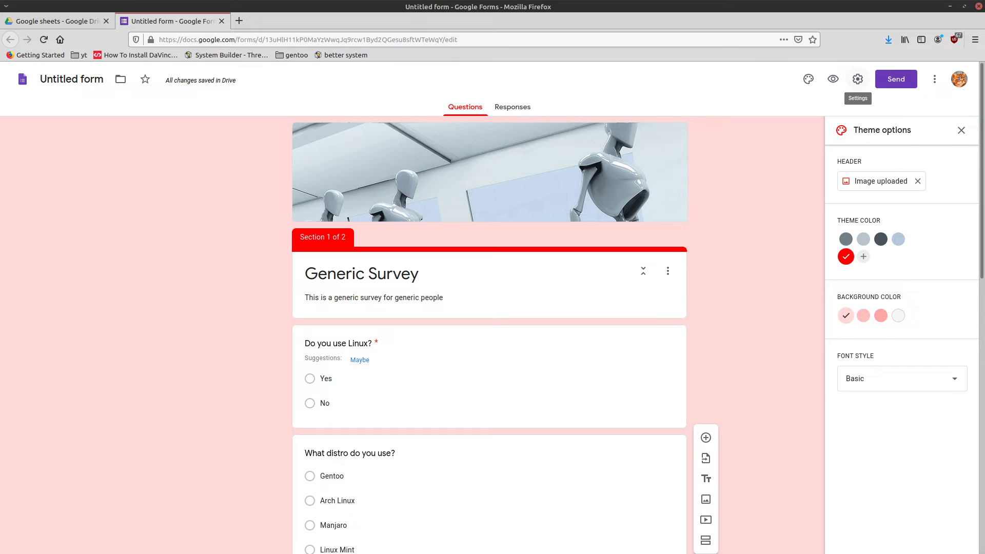
{"action": "left_click", "coordinate": [857, 79]}
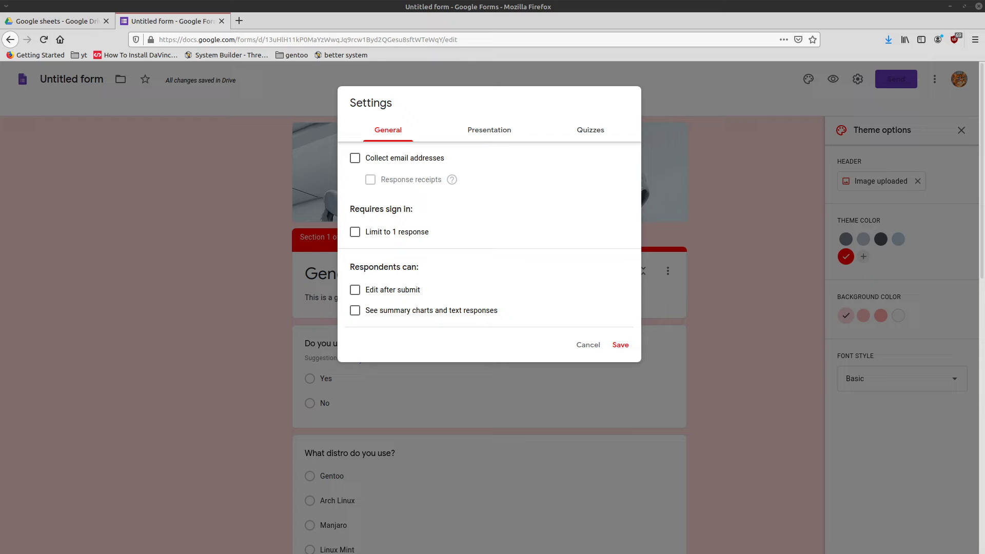
{"action": "left_click", "coordinate": [588, 345]}
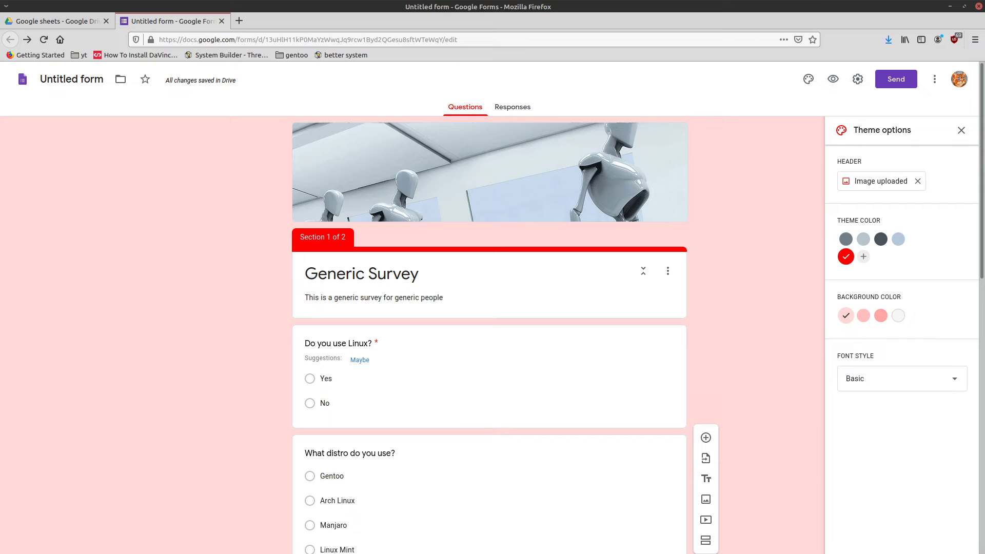
Set the existing spreadsheet "Survey Data" as the destination for the form's responses.
{"action": "left_click", "coordinate": [512, 107]}
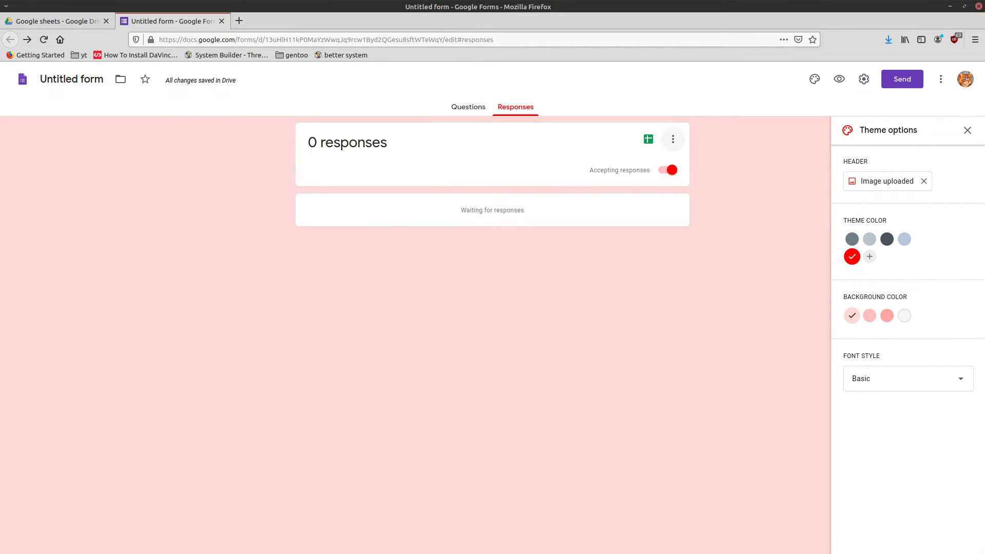
{"action": "left_click", "coordinate": [673, 139]}
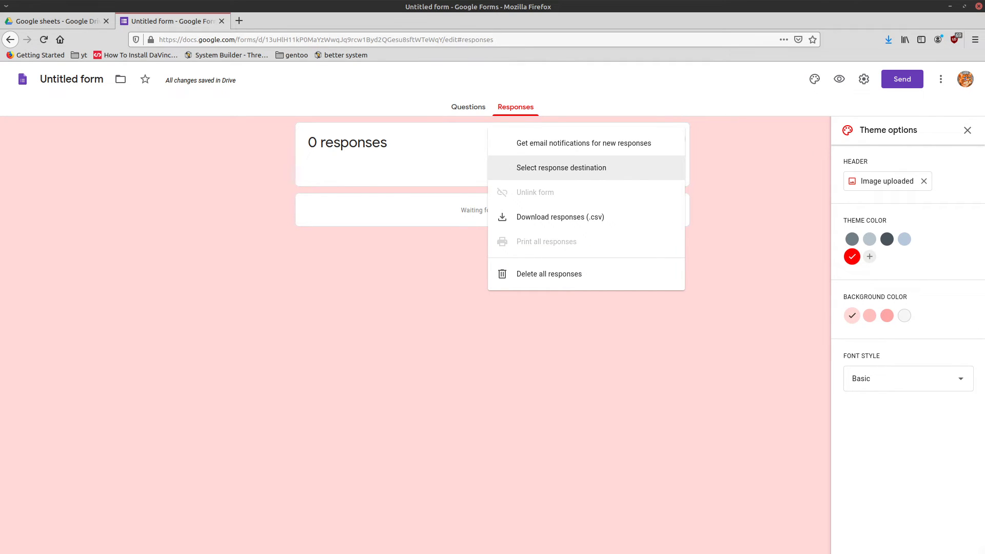
{"action": "left_click", "coordinate": [602, 168]}
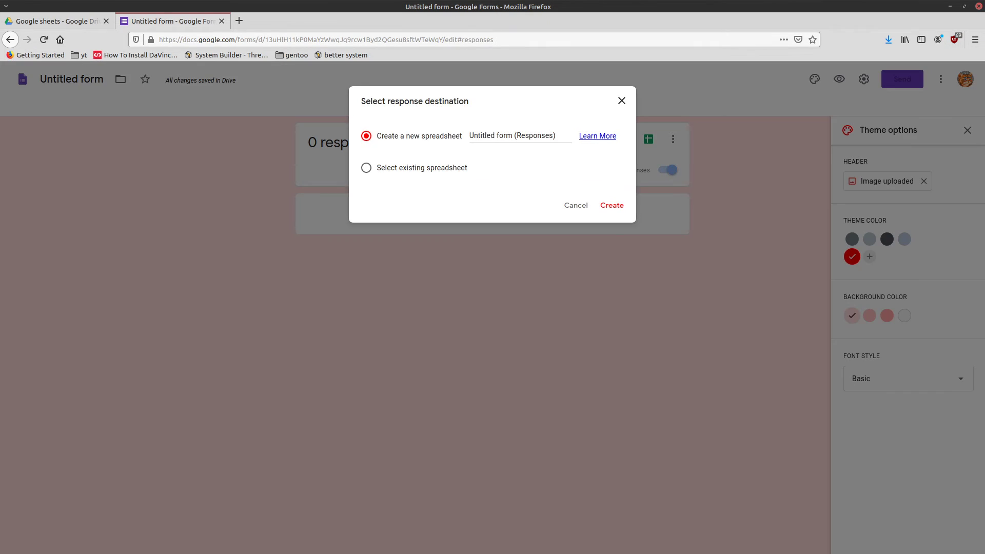
{"action": "left_click", "coordinate": [366, 168]}
{"action": "left_click", "coordinate": [613, 205]}
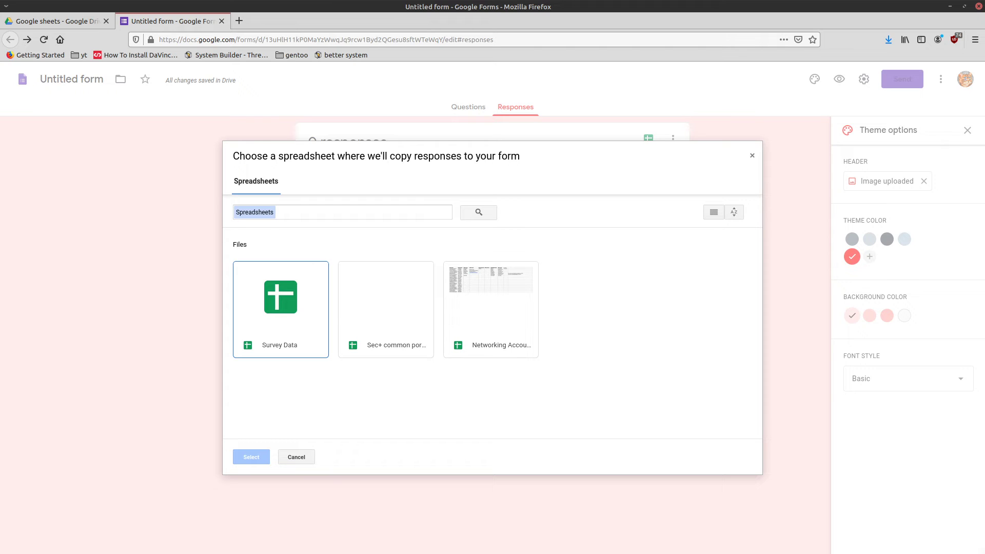
{"action": "left_click", "coordinate": [281, 309]}
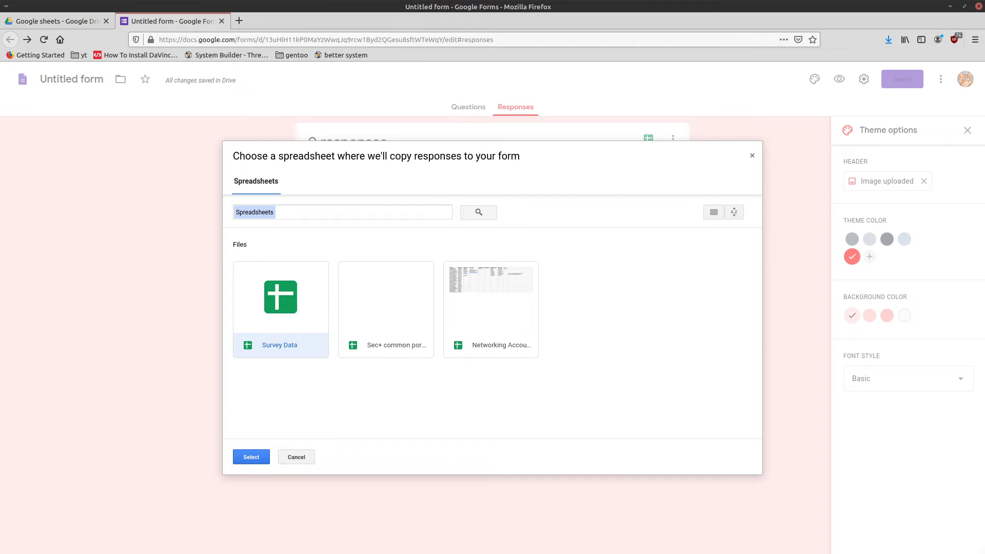
{"action": "left_click", "coordinate": [251, 457]}
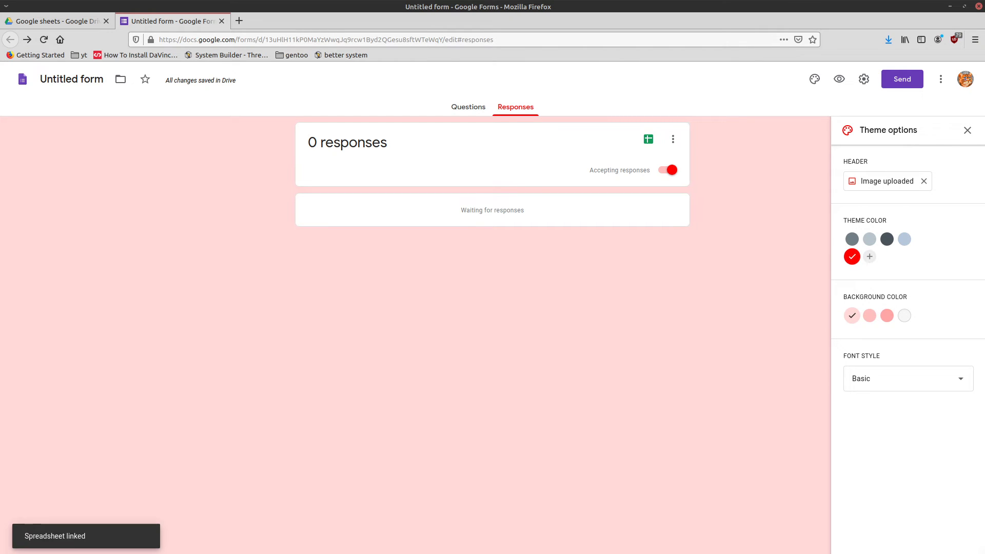
Preview the form, answer Yes to the Linux question and Gentoo to the distro question, and continue to the next section.
{"action": "left_click", "coordinate": [469, 107]}
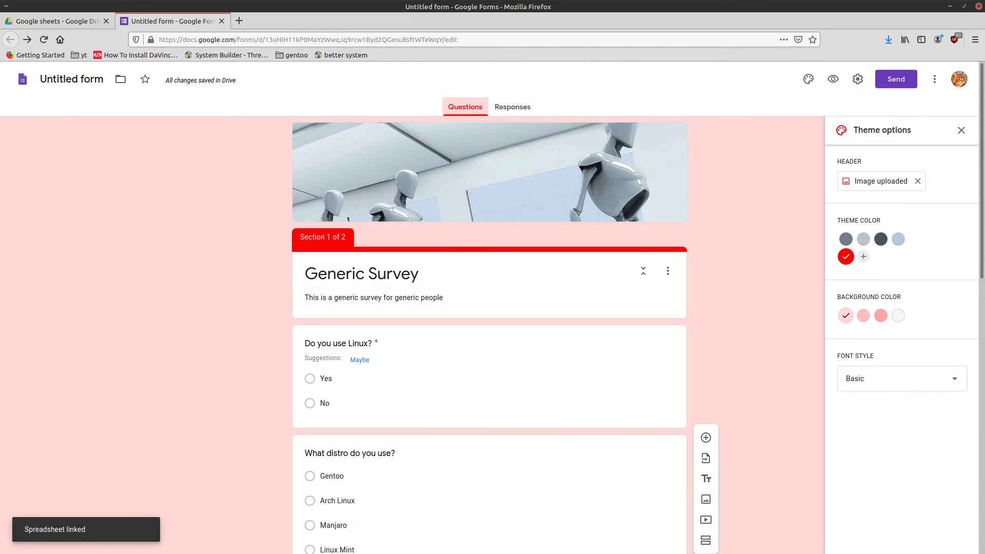
{"action": "scroll", "coordinate": [490, 333], "scroll_direction": "down", "scroll_amount": 8}
{"action": "scroll", "coordinate": [490, 333], "scroll_direction": "down", "scroll_amount": 3}
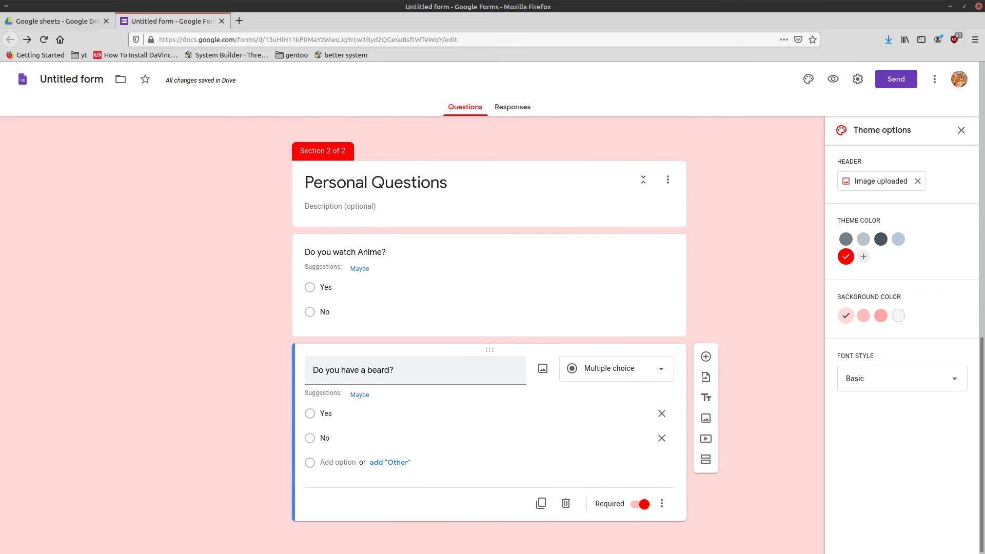
{"action": "scroll", "coordinate": [490, 333], "scroll_direction": "up", "scroll_amount": 12}
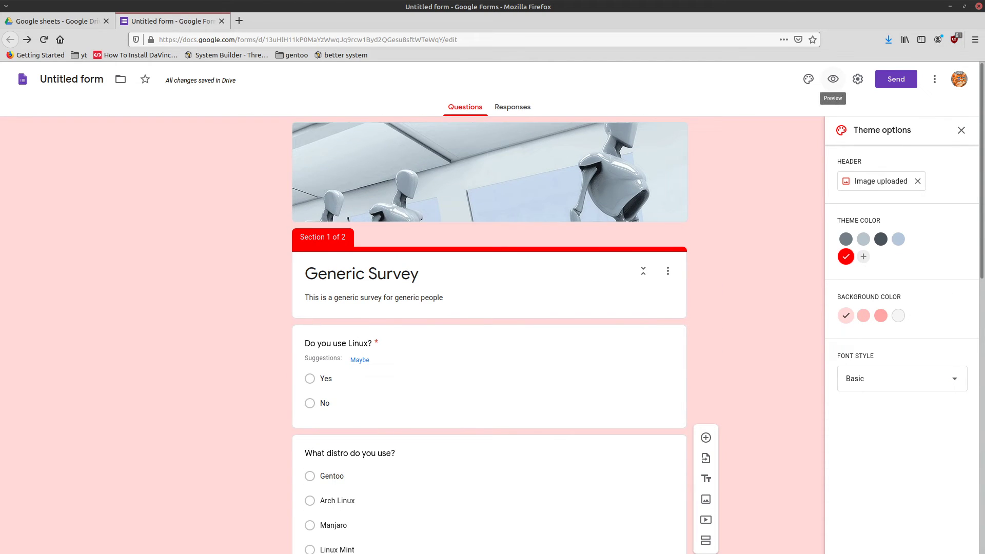
{"action": "left_click", "coordinate": [833, 79]}
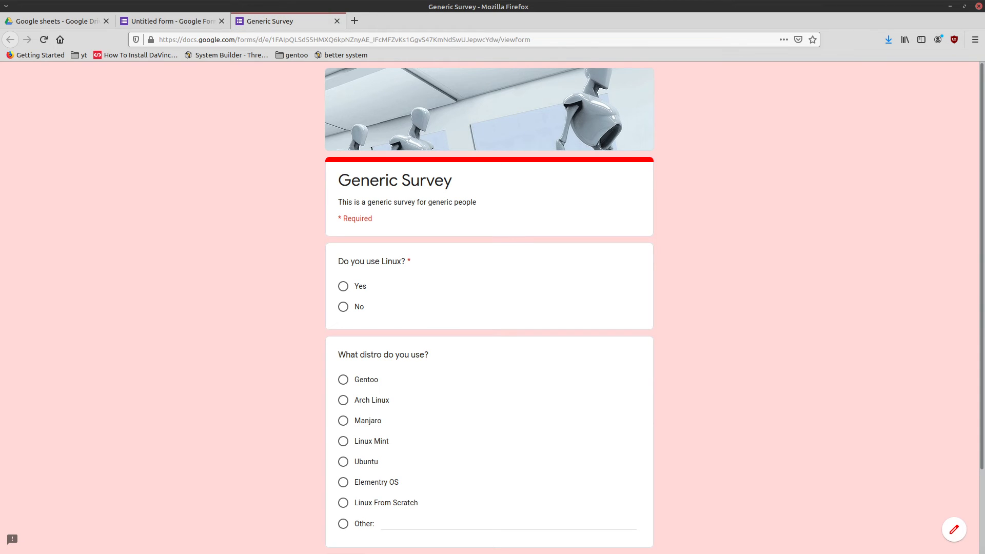
{"action": "left_click", "coordinate": [343, 286]}
{"action": "scroll", "coordinate": [343, 286], "scroll_direction": "down", "scroll_amount": 3}
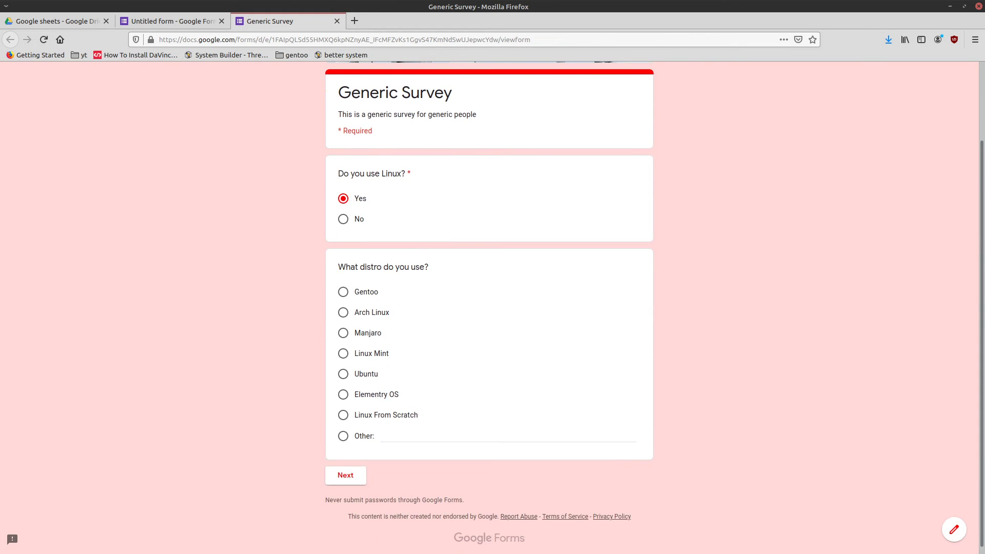
{"action": "left_click", "coordinate": [343, 291]}
{"action": "scroll", "coordinate": [343, 292], "scroll_direction": "down", "scroll_amount": 1}
{"action": "left_click", "coordinate": [345, 469]}
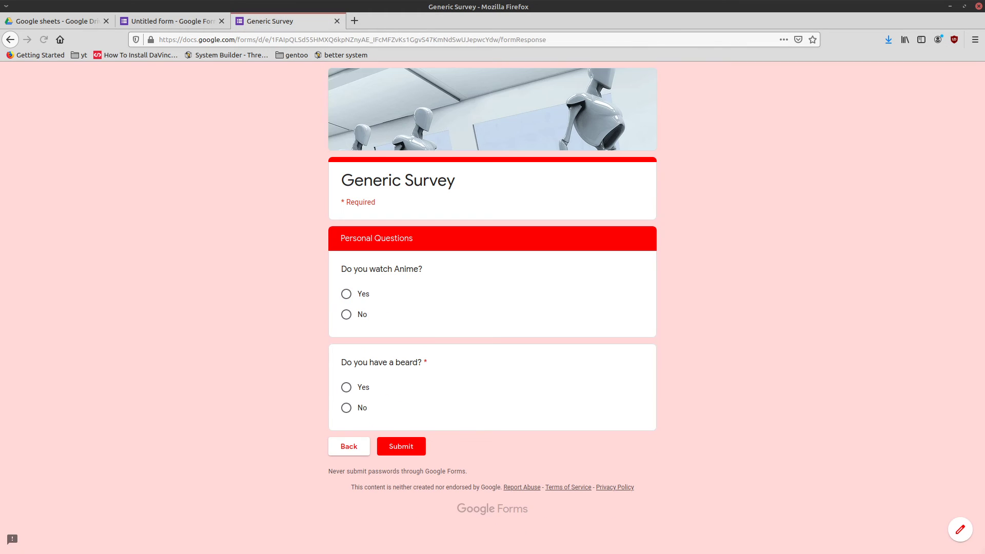
Answer No to the Anime question and Yes to the beard question, and submit the response.
{"action": "left_click", "coordinate": [347, 314]}
{"action": "left_click", "coordinate": [346, 387]}
{"action": "left_click", "coordinate": [401, 446]}
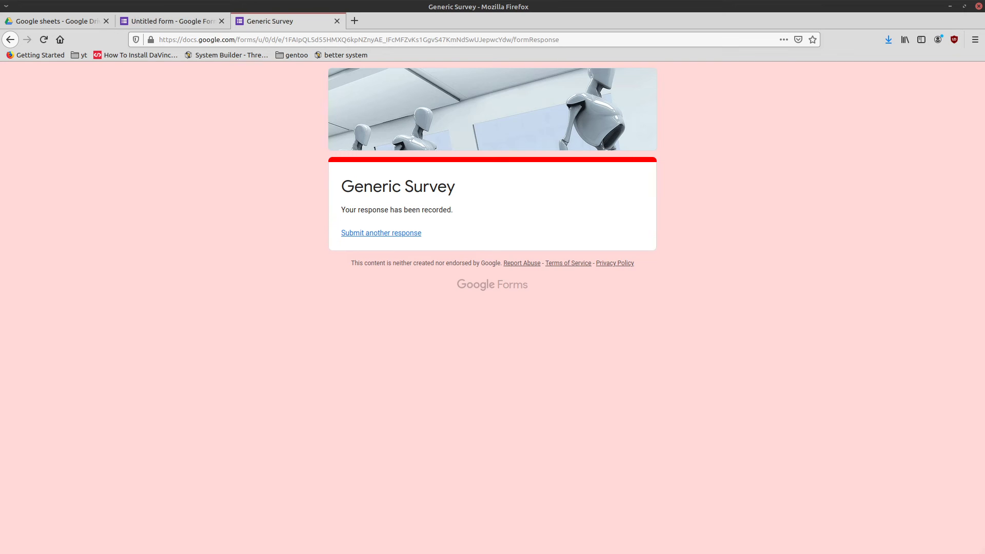
Open the "Survey Data" spreadsheet from the Google Drive folder and check the Linux question's column and its recorded answer.
{"action": "left_click", "coordinate": [51, 21]}
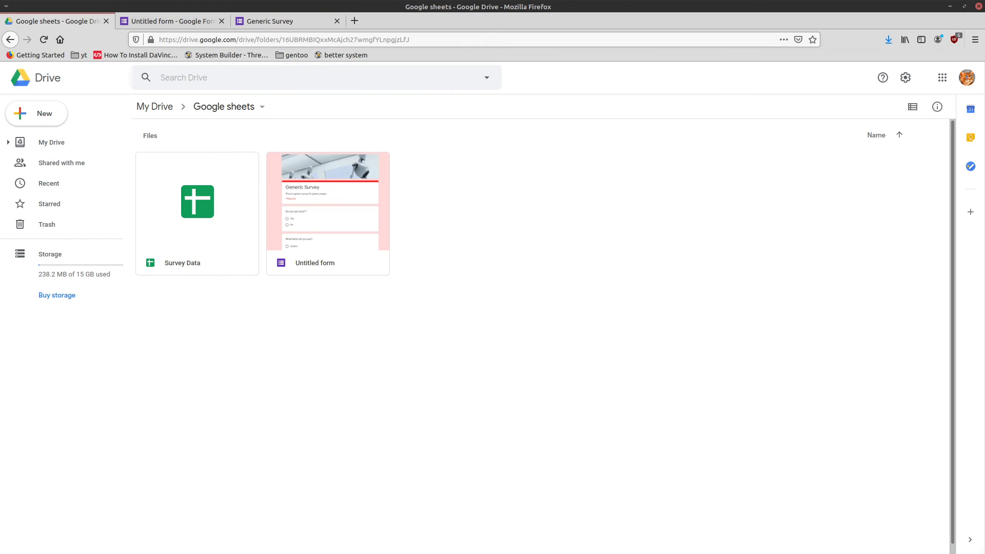
{"action": "key", "text": "Return"}
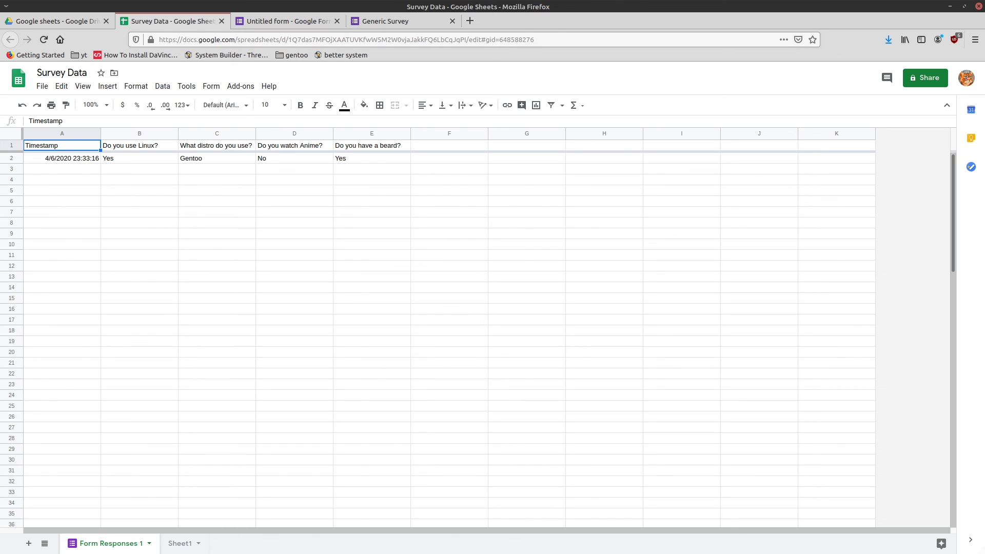
{"action": "left_click", "coordinate": [139, 146]}
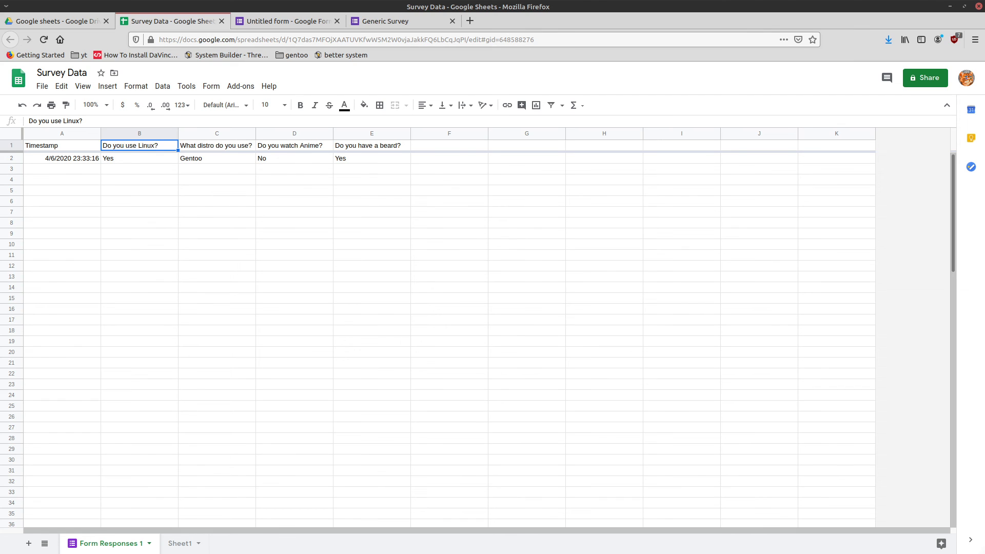
{"action": "left_click", "coordinate": [139, 158]}
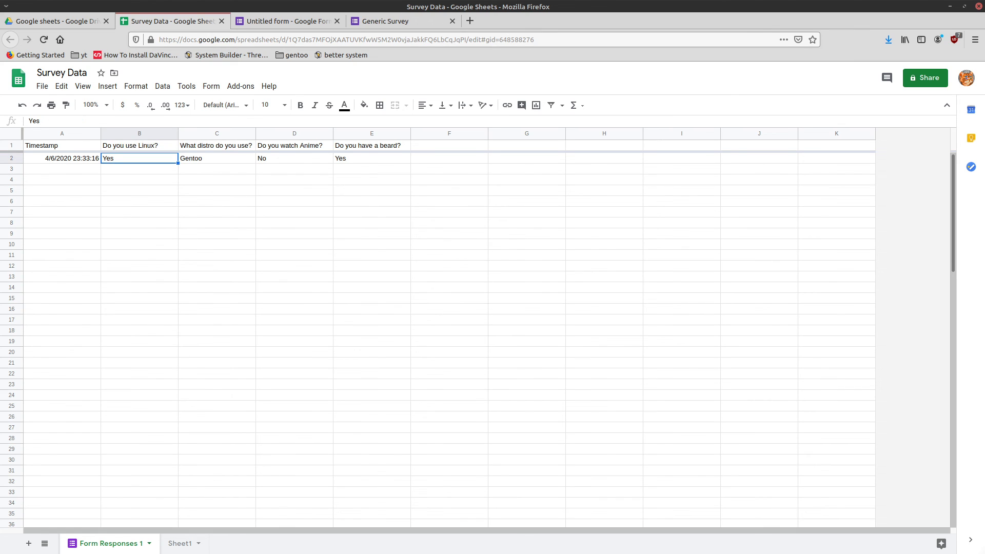